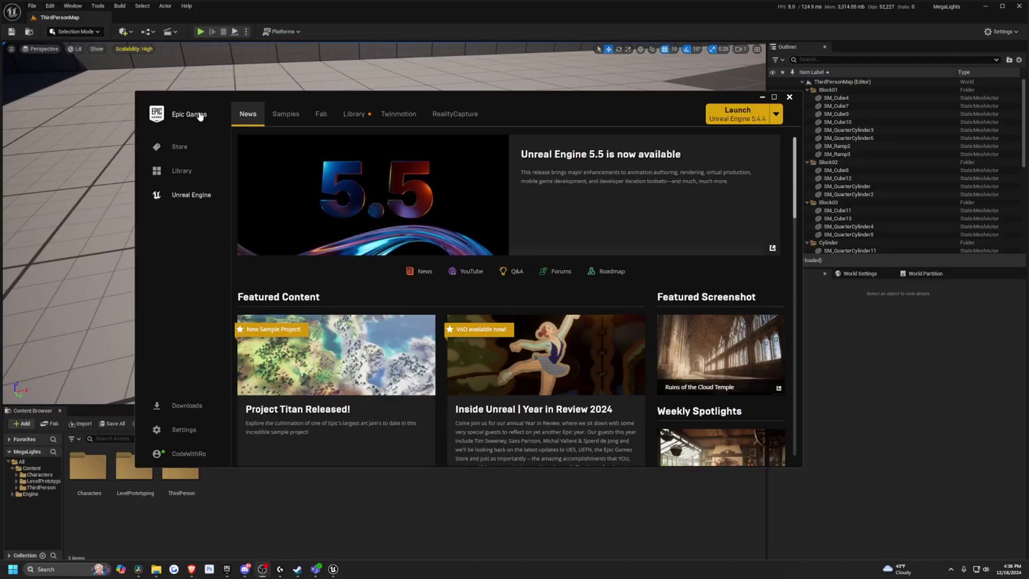
Step: Search the launcher's Fab Library for "fab" and check the install options of the Fab UE Plugin without installing it
click(353, 118)
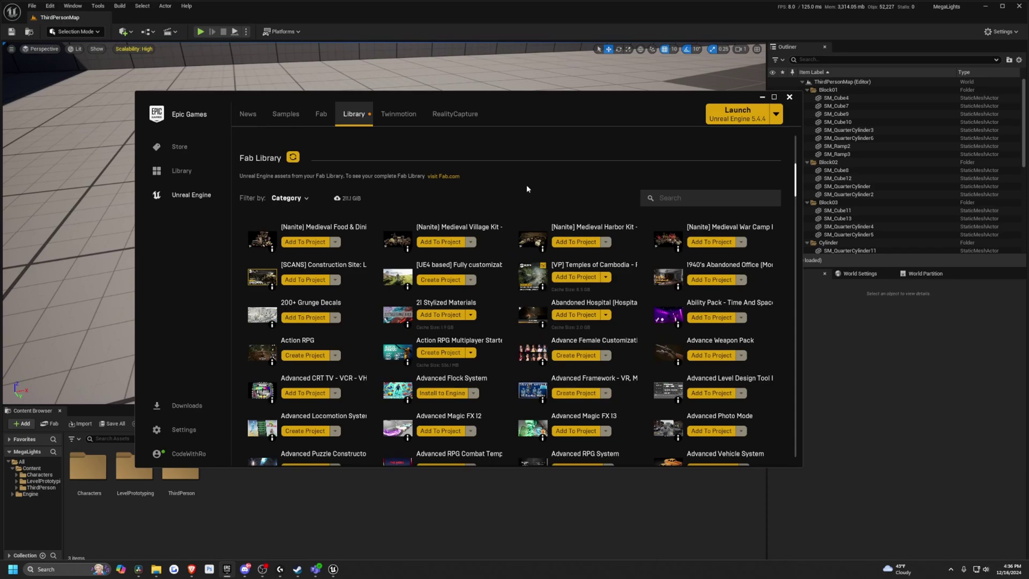
scroll(276, 236, up, 2)
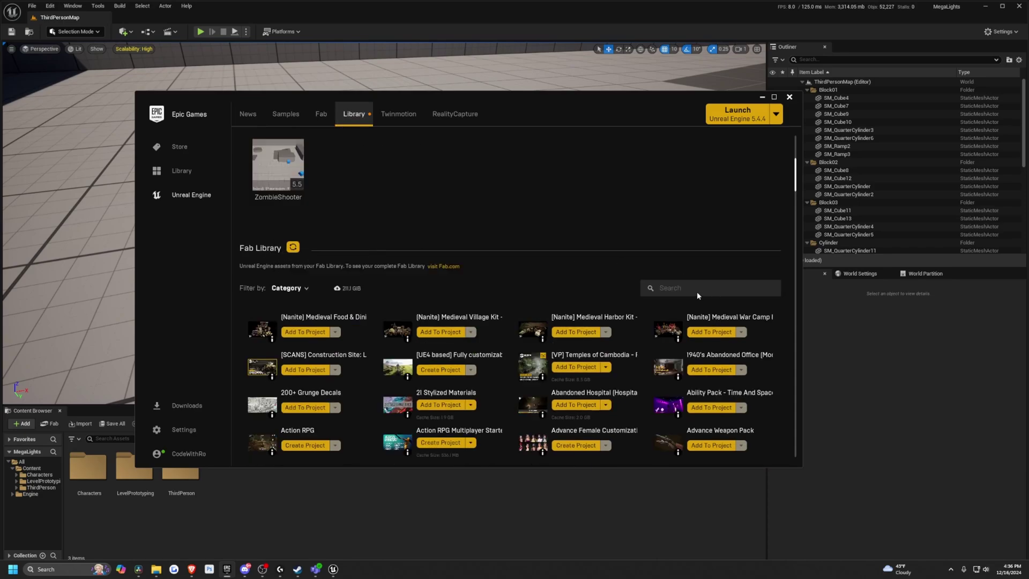
text(b)
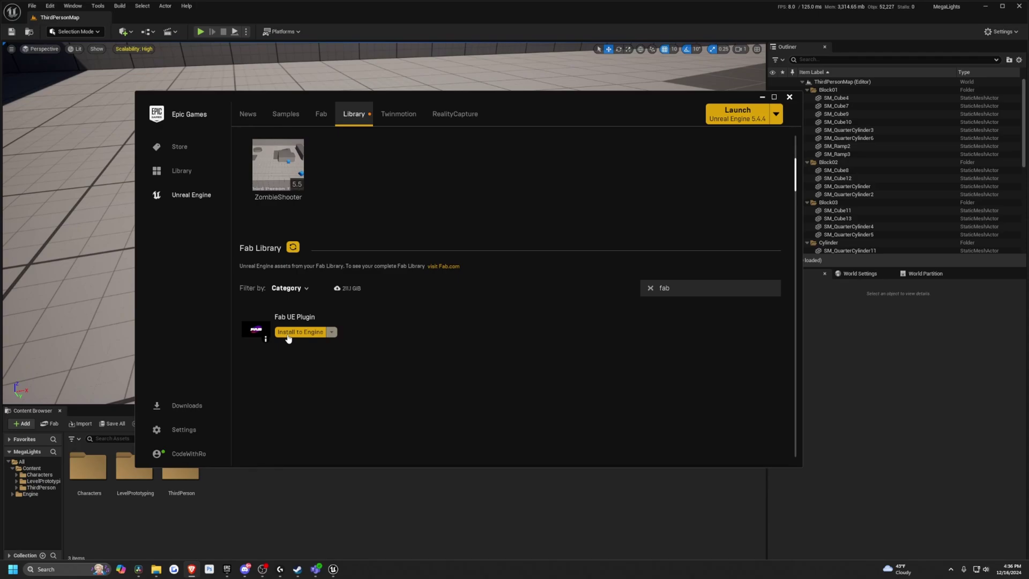
click(288, 334)
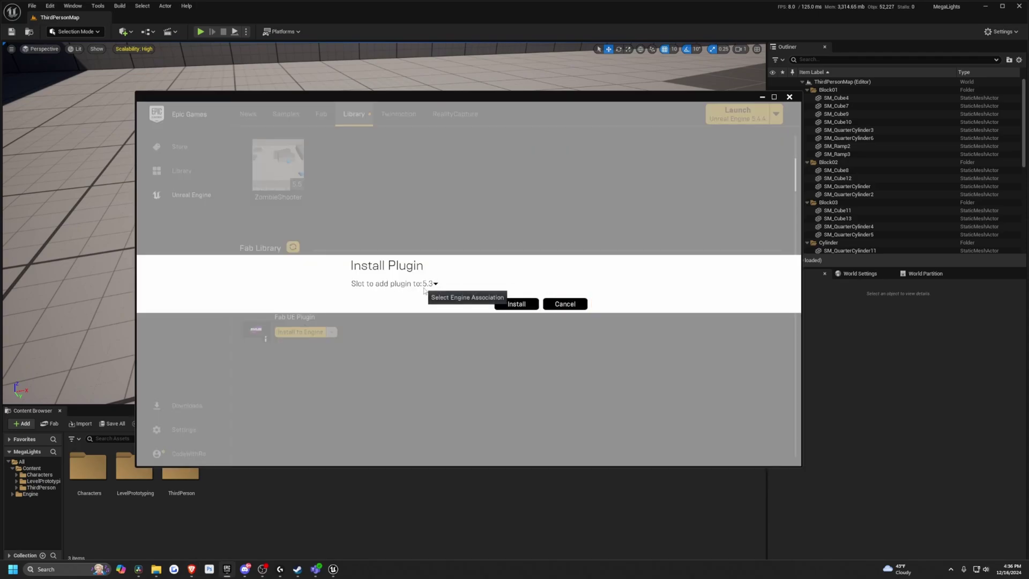
click(564, 303)
Step: Check the list of plugins installed for Unreal Engine 5.5.1 and return to the Unreal Editor
scroll(521, 322, up, 10)
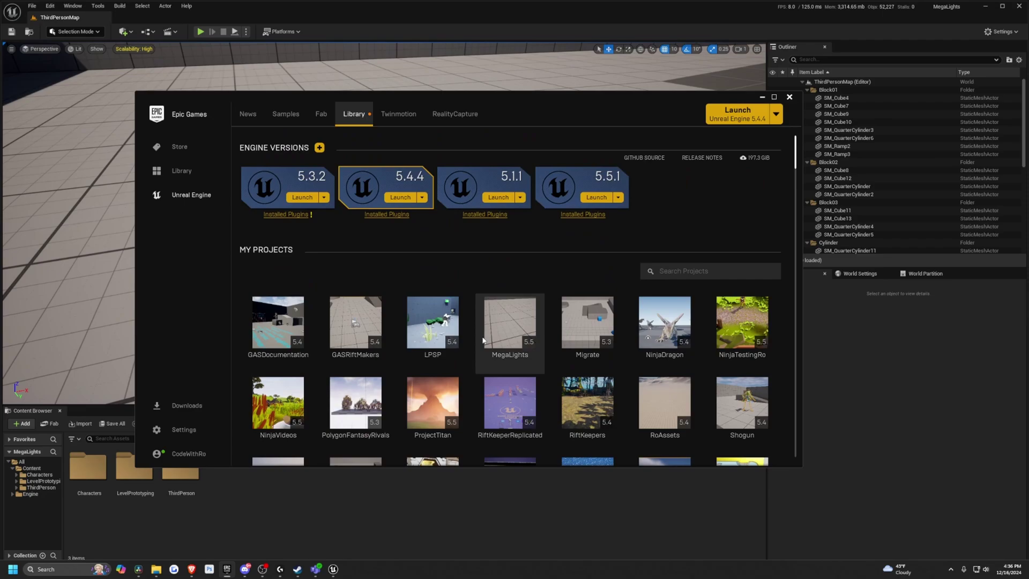
click(575, 215)
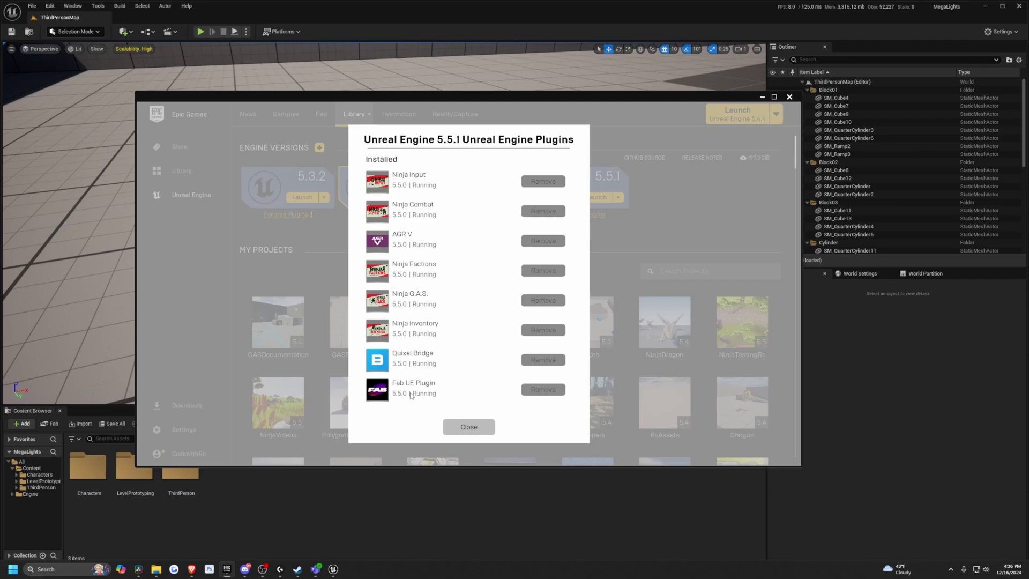
click(464, 428)
click(236, 68)
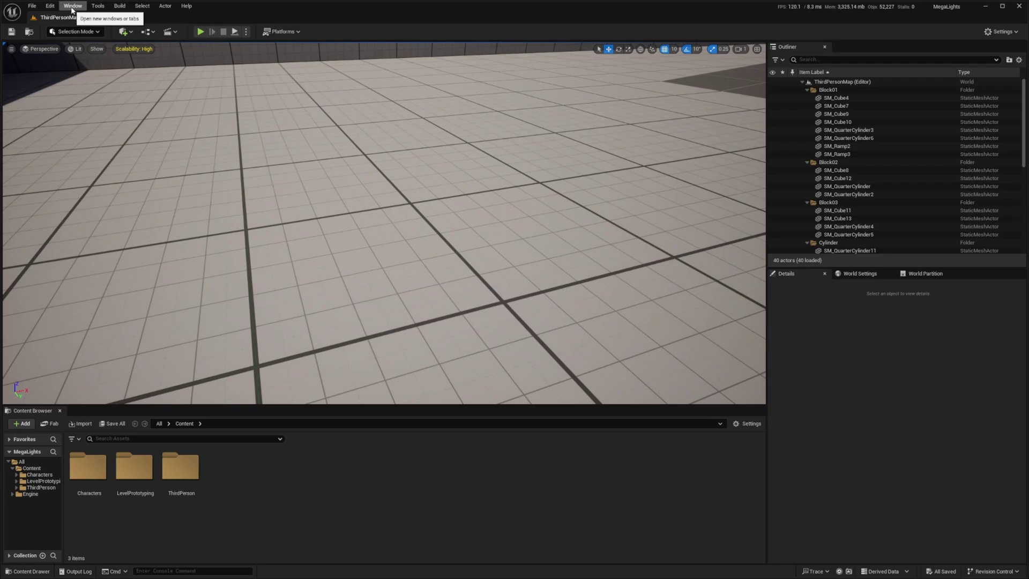
Step: Look up "fab" in the project's Plugins list to check whether the Fab plugin is enabled
right_drag(135, 64, 274, 58)
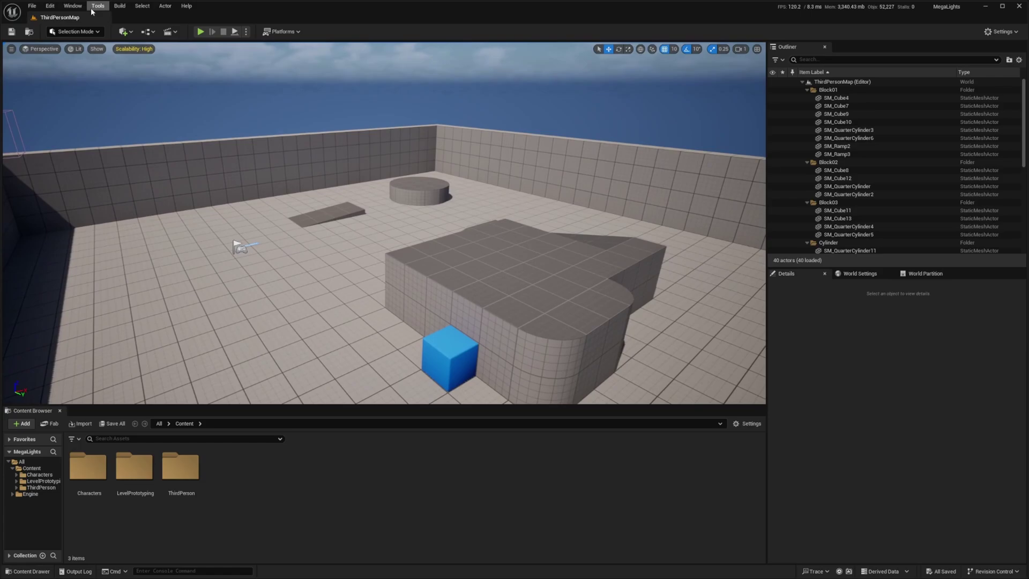
click(74, 7)
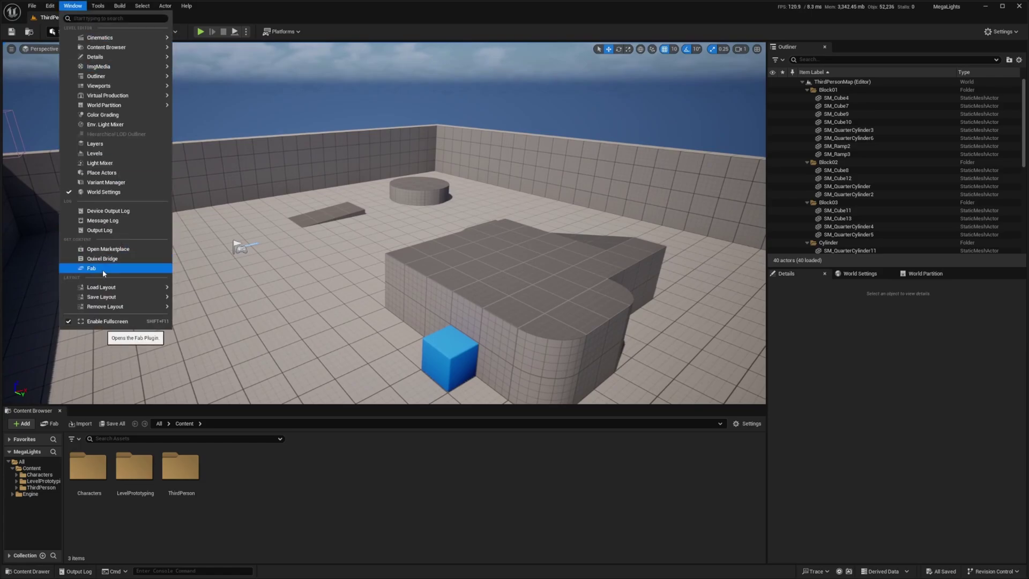
mouse_move(34, 7)
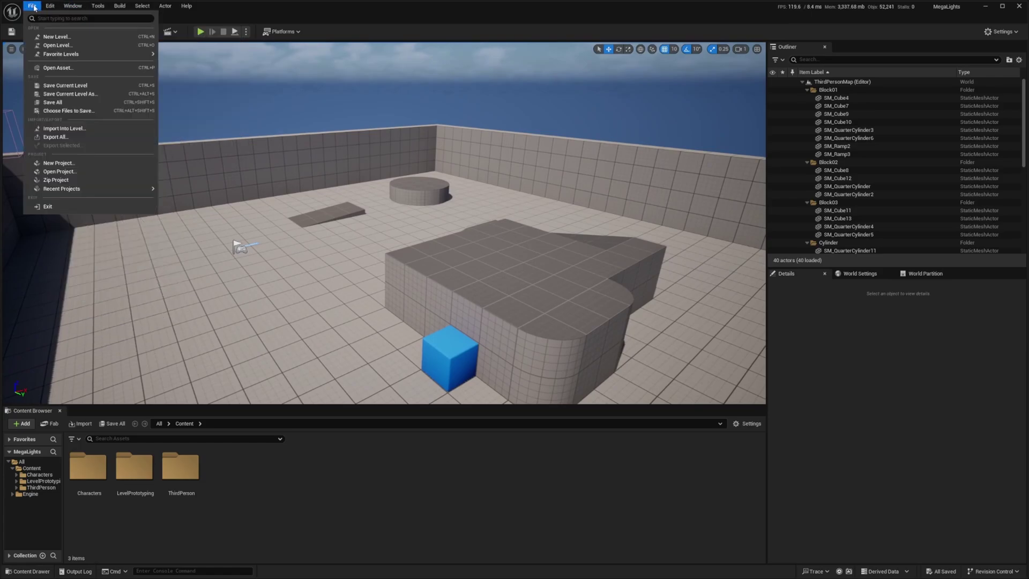
click(64, 144)
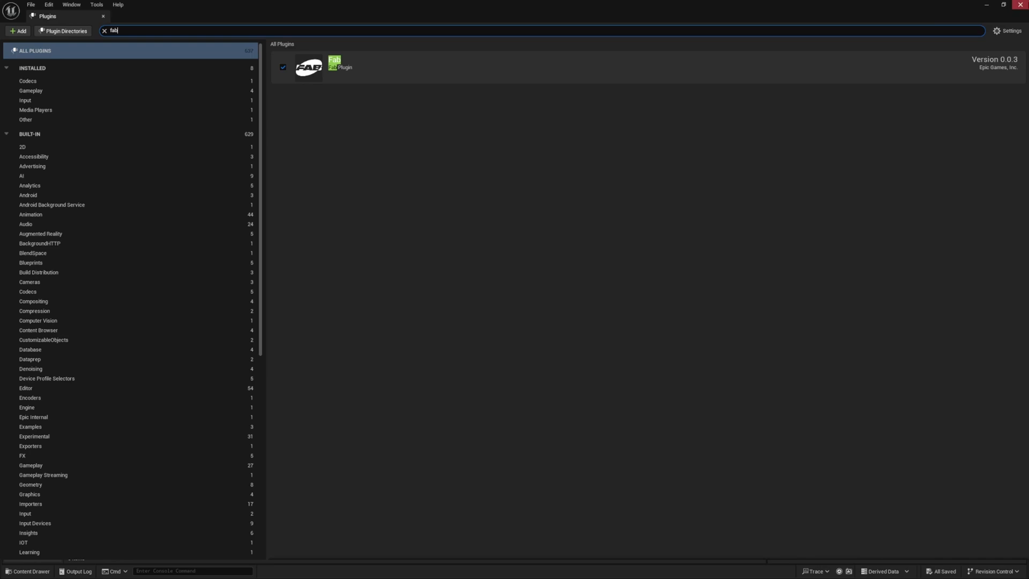
click(1021, 4)
Step: Open Fab inside the editor and enlarge its window to cover most of the level viewport
click(68, 8)
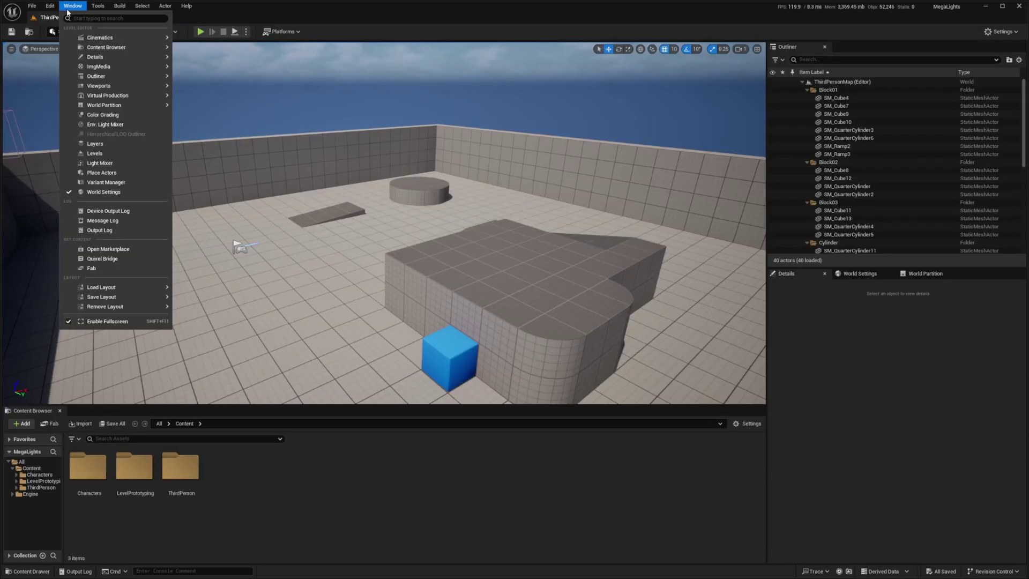
click(101, 268)
drag(476, 70, 409, 39)
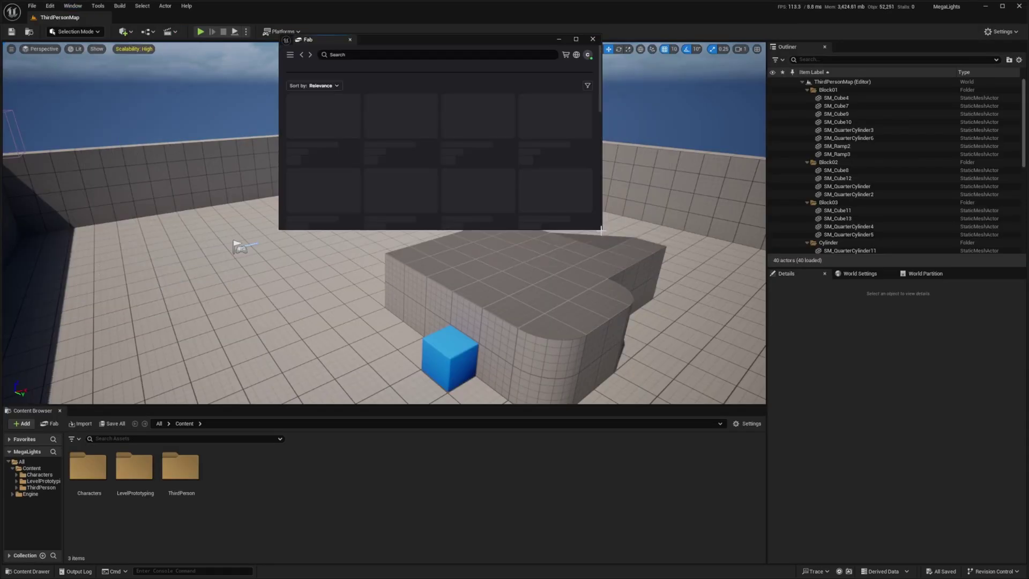
drag(602, 229, 981, 533)
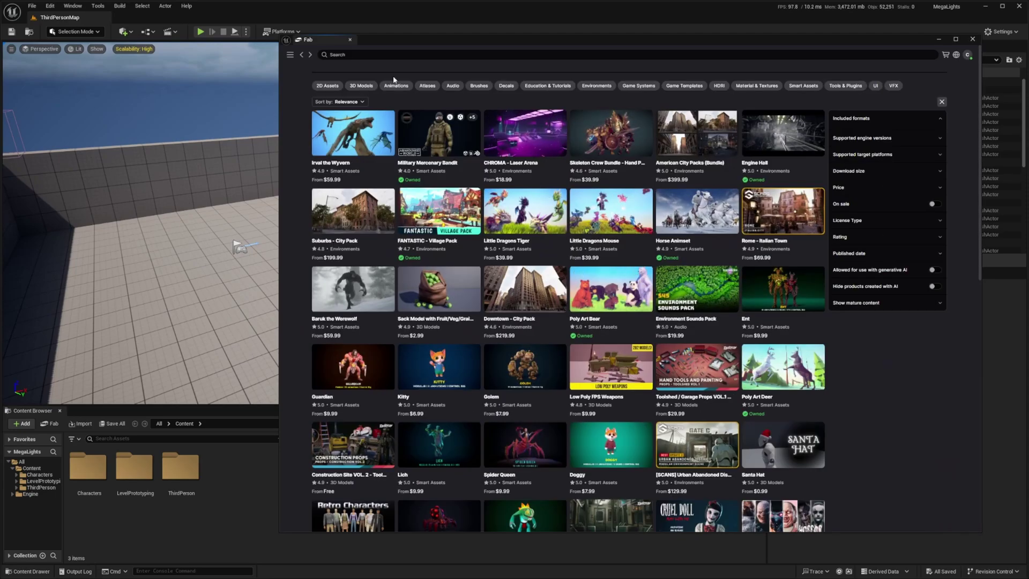
Step: Search Fab for "quixel" and open the Quixel creator's product page
click(347, 54)
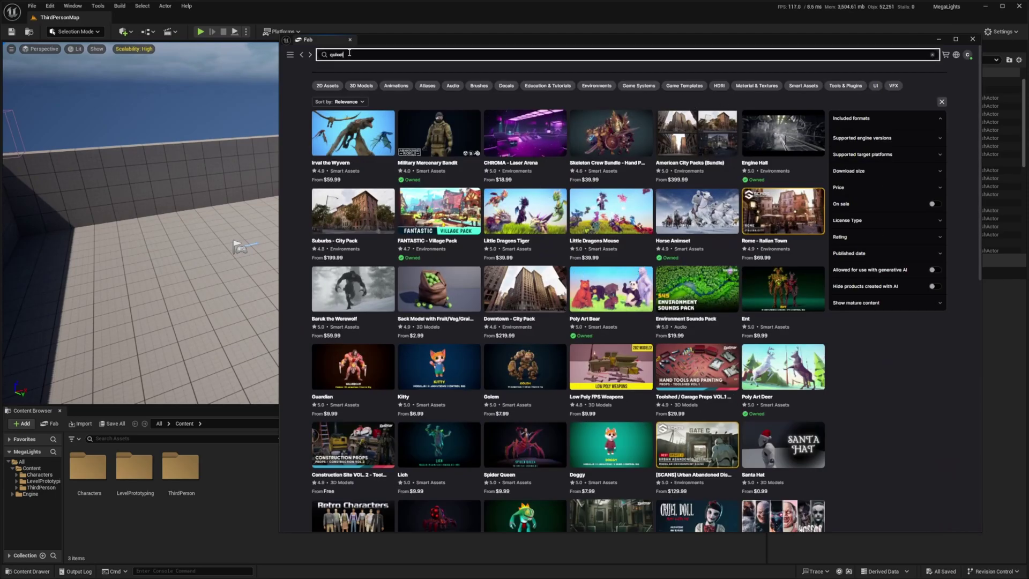
key(Return)
scroll(526, 290, down, 10)
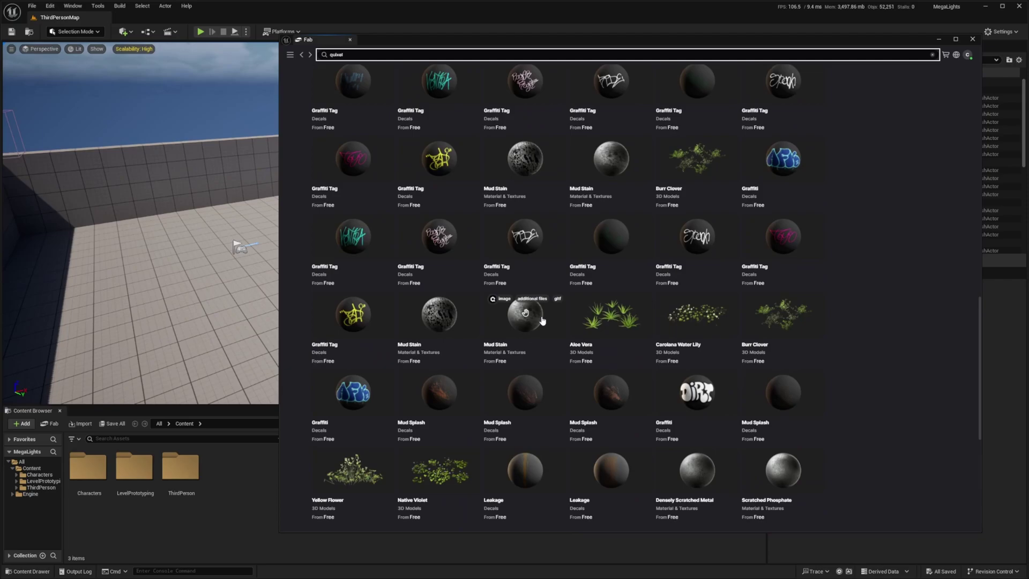
scroll(542, 321, up, 10)
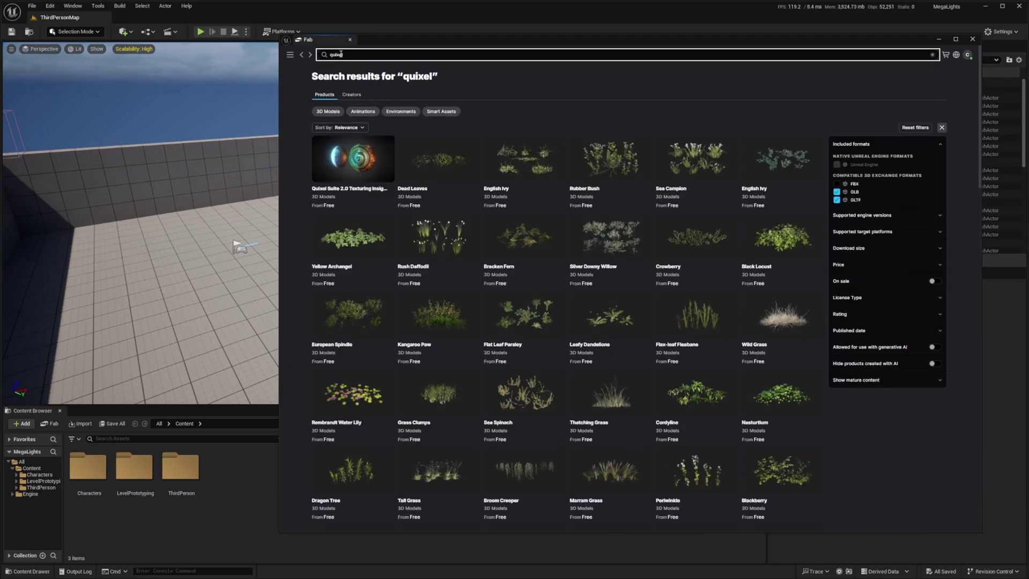
click(351, 95)
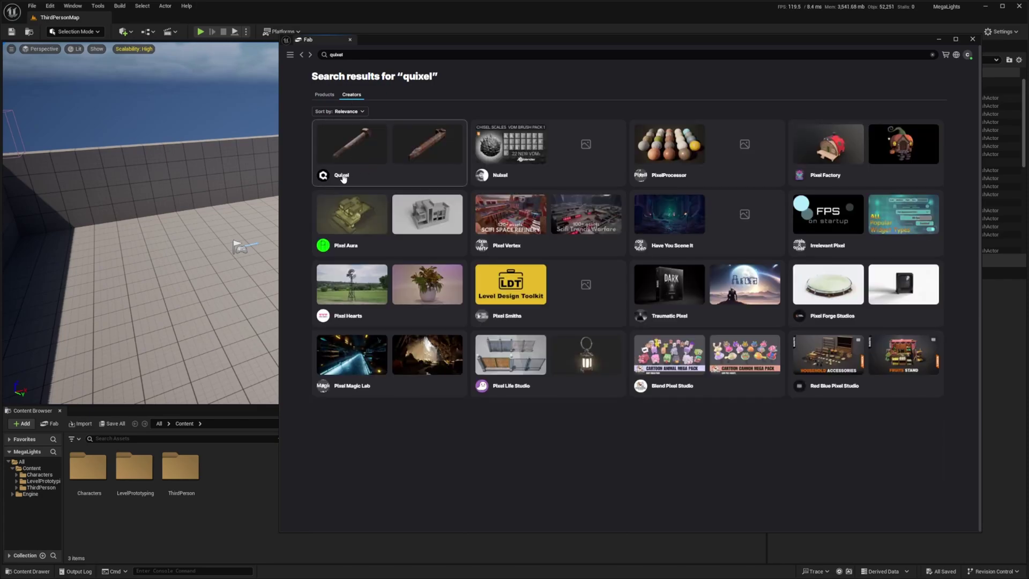
click(344, 179)
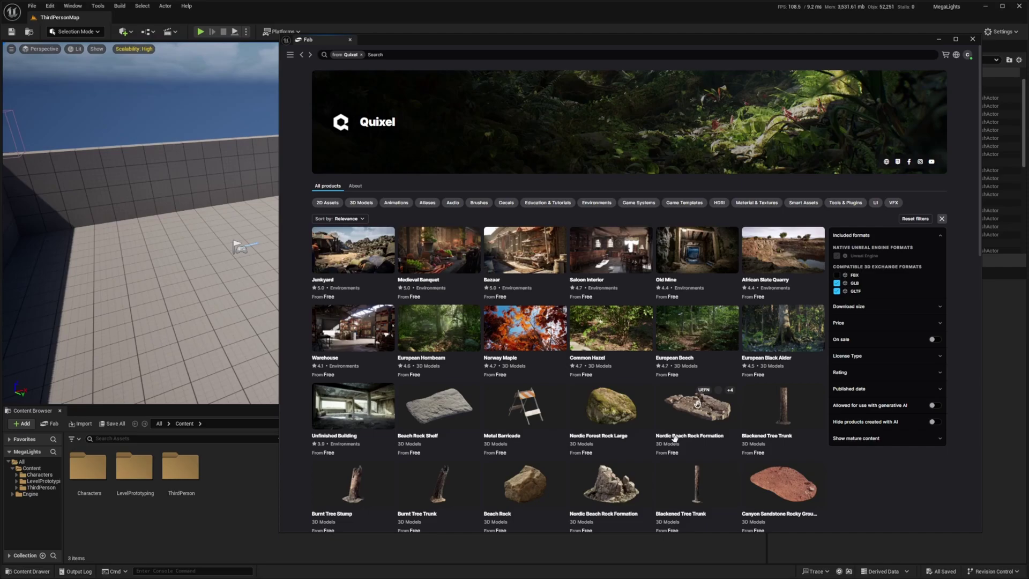
Step: Add Quixel's Medieval Banquet pack to the project using asset version 5.4
scroll(675, 438, down, 6)
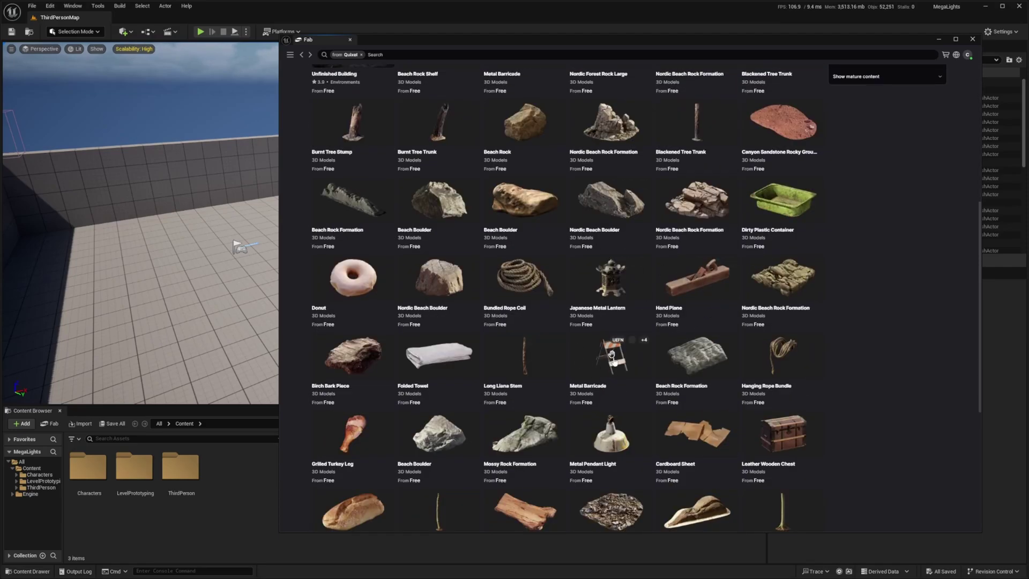
scroll(612, 357, up, 6)
click(427, 259)
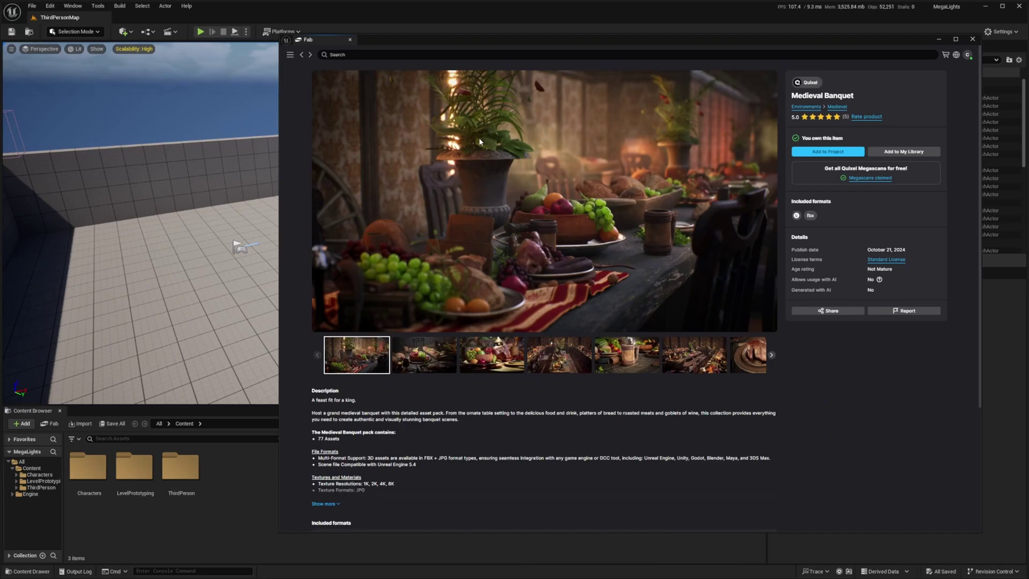
click(829, 153)
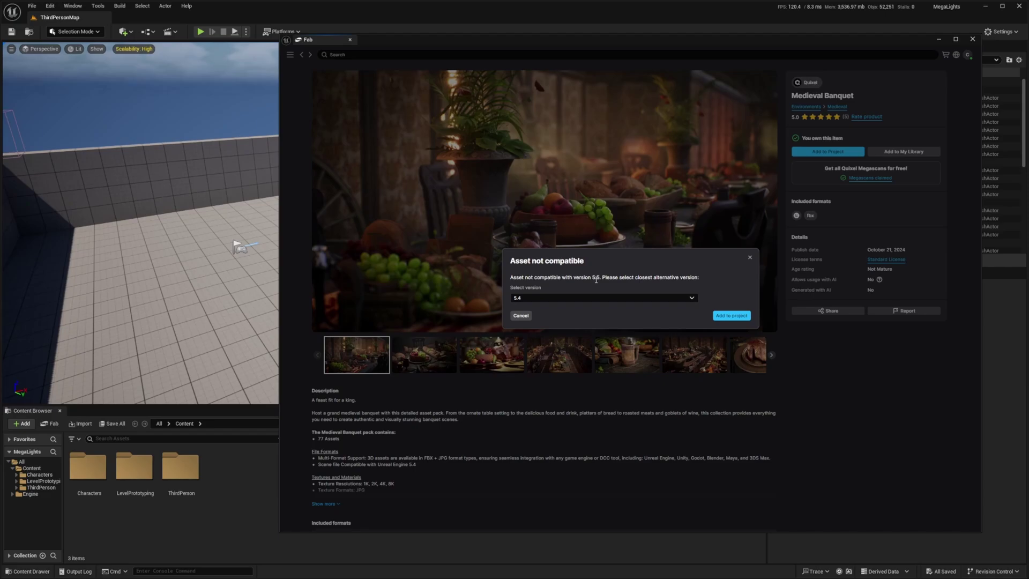
click(733, 317)
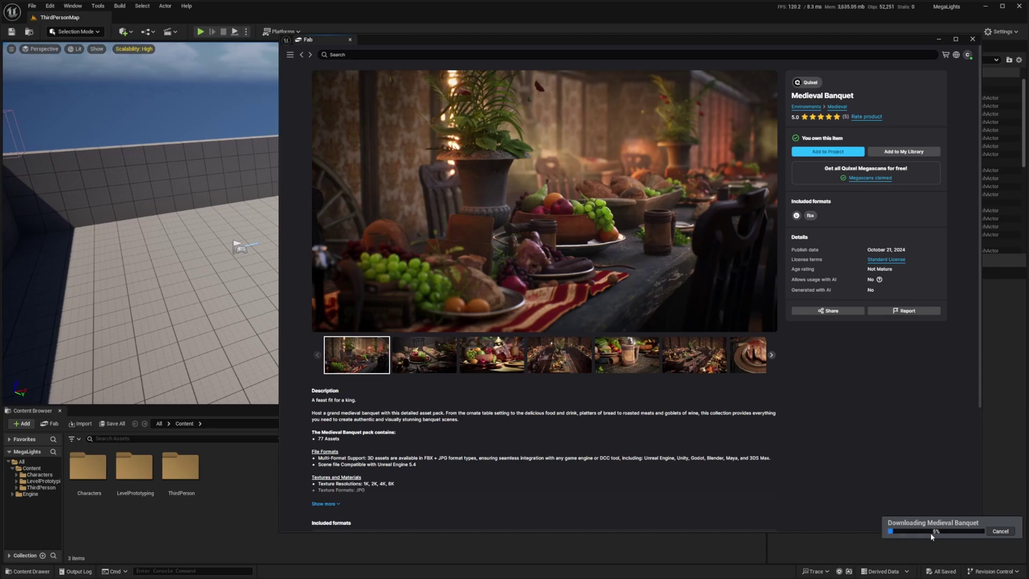
Step: Return to Quixel's product listings and place the brown Beach Boulder model into the level
click(301, 55)
scroll(531, 346, down, 3)
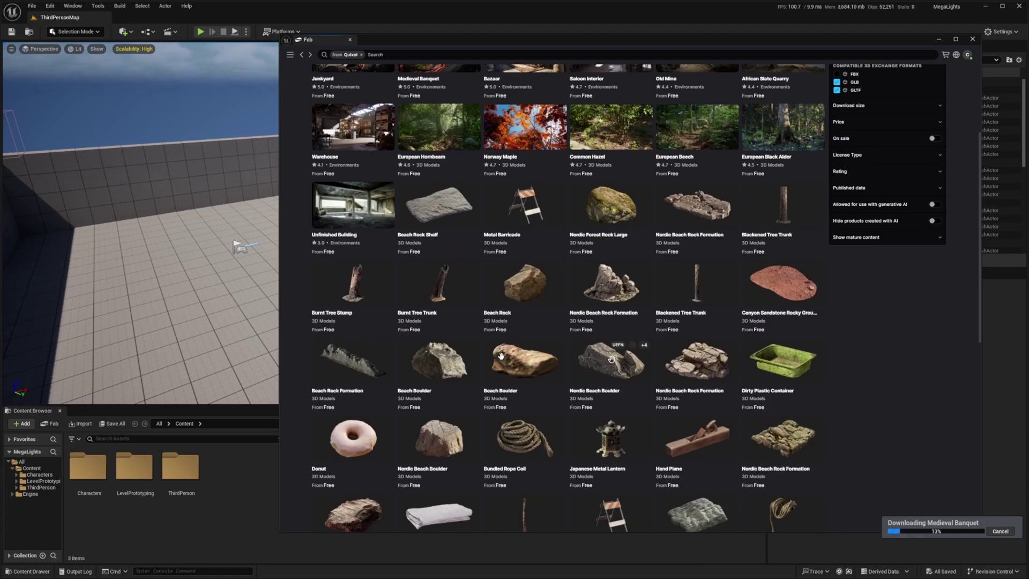
scroll(515, 289, down, 3)
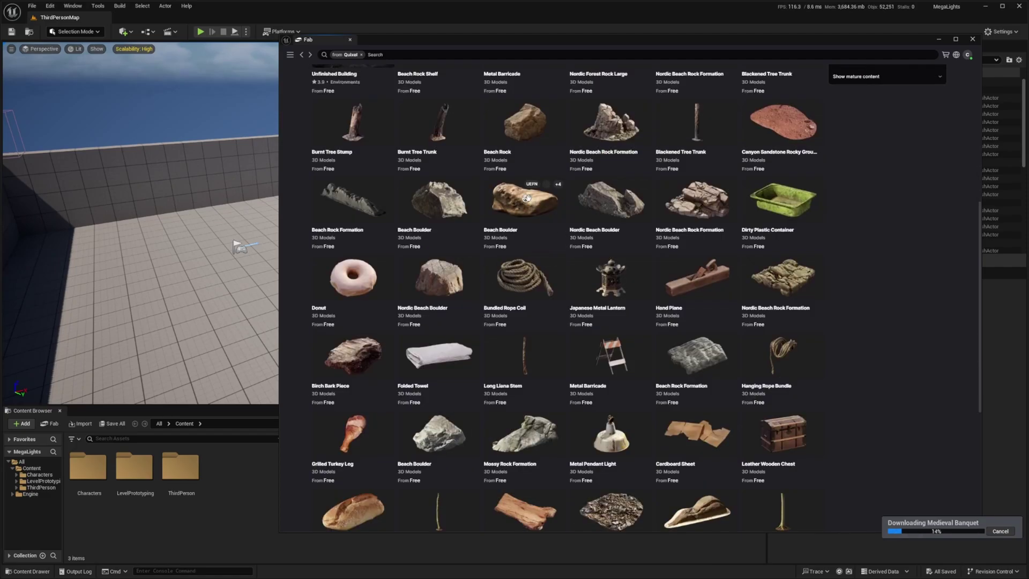
drag(504, 202, 528, 197)
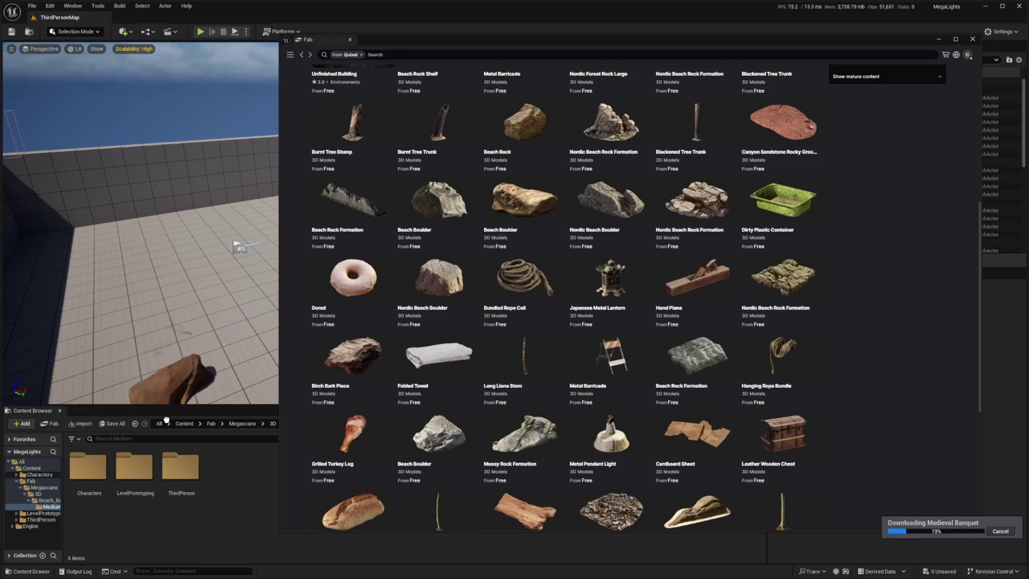
Step: Inspect the imported Beach Boulder assets in the project's Fab/Megascans/3D folder
click(31, 482)
click(46, 500)
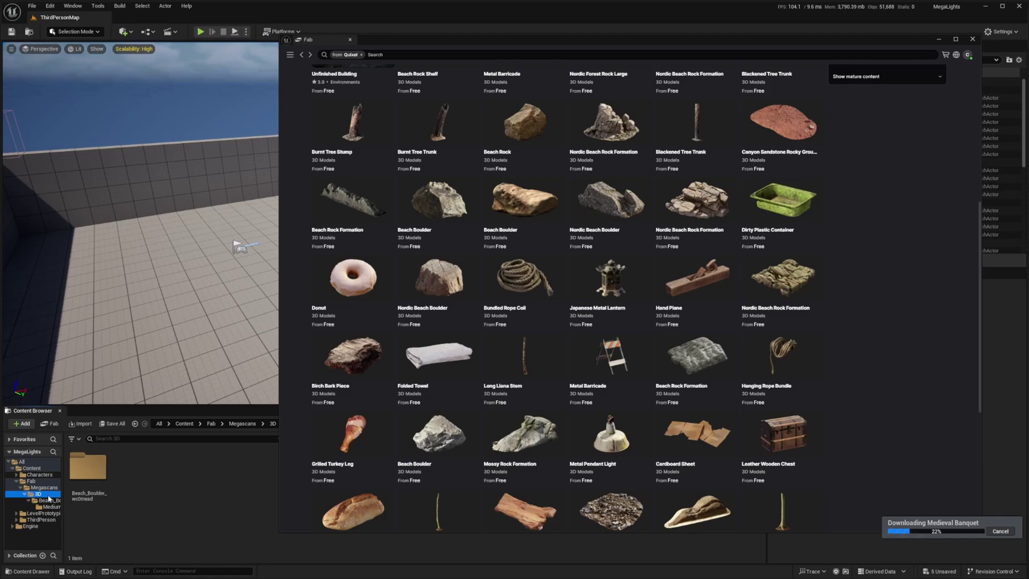
double_click(87, 467)
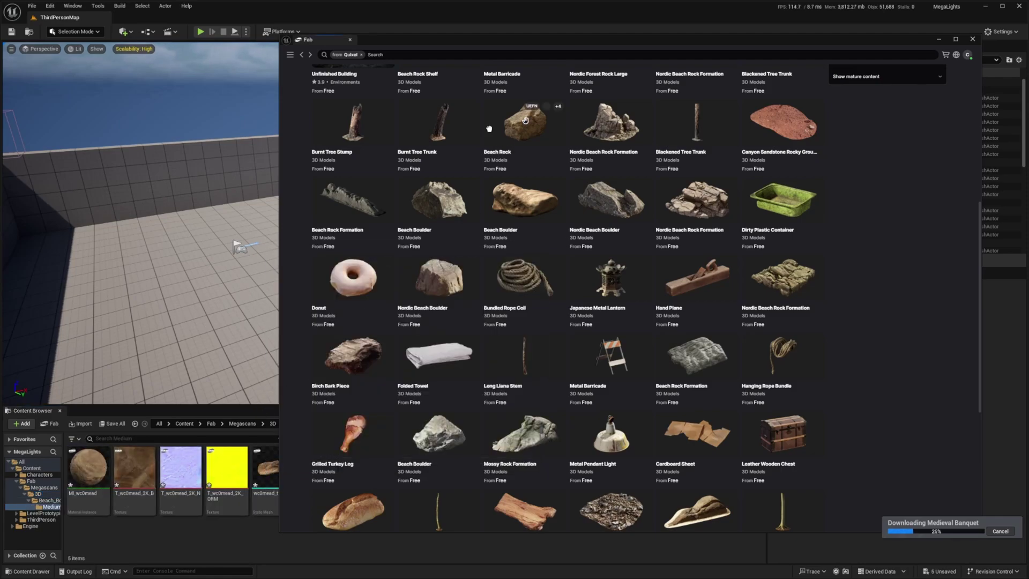
Step: Dock Fab beside the Content Browser and place the Beach Rock model on the level's floor
drag(489, 129, 147, 317)
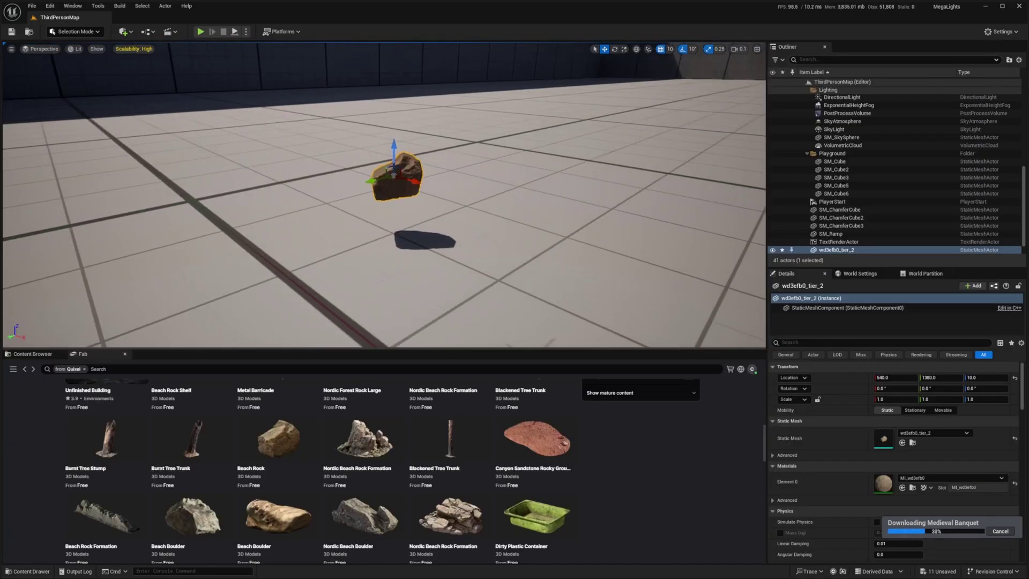
key(g)
right_drag(384, 195, 300, 183)
key(w)
scroll(399, 177, up, 2)
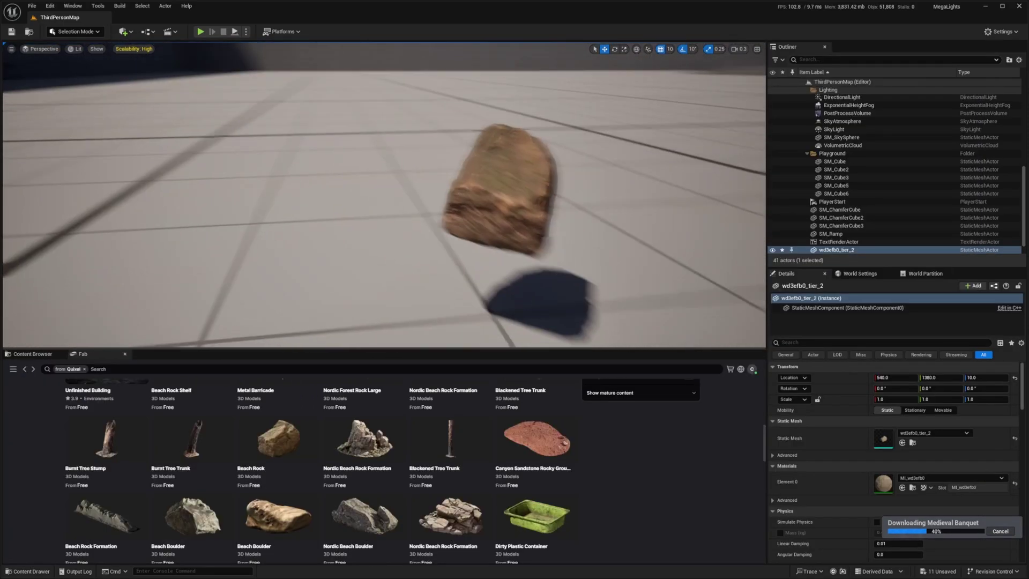
Step: Scale the Beach Rock up uniformly to several times its size
right_drag(434, 194, 445, 209)
key(g)
key(r)
drag(489, 170, 563, 113)
Step: Place a Nordic Beach Boulder and a Nordic Beach Rock Formation on the floor next to the enlarged rock
key(s)
scroll(433, 194, up, 2)
mouse_move(434, 194)
right_down()
mouse_move(433, 161)
mouse_move(429, 196)
right_up()
key(s)
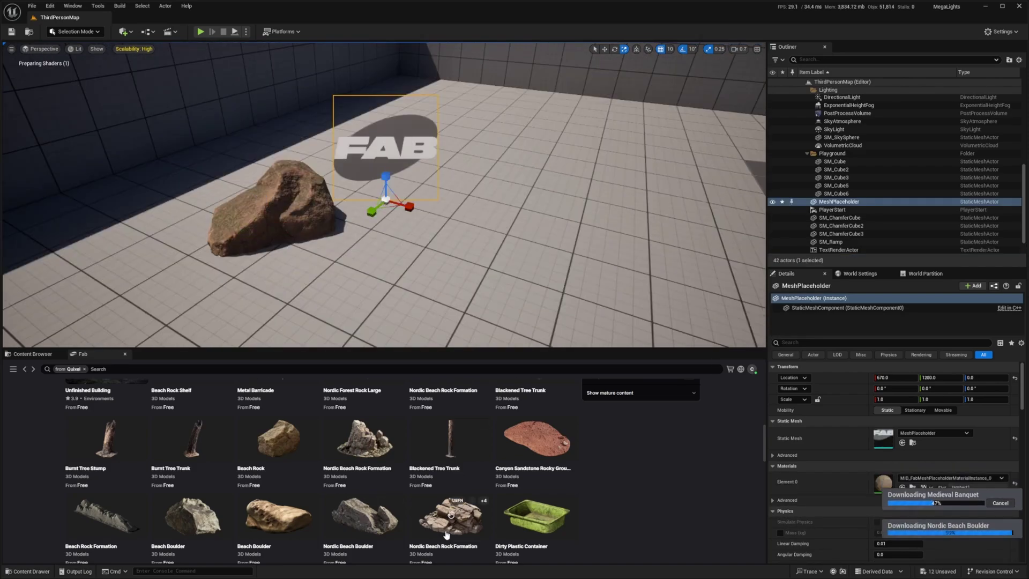
drag(365, 438, 455, 173)
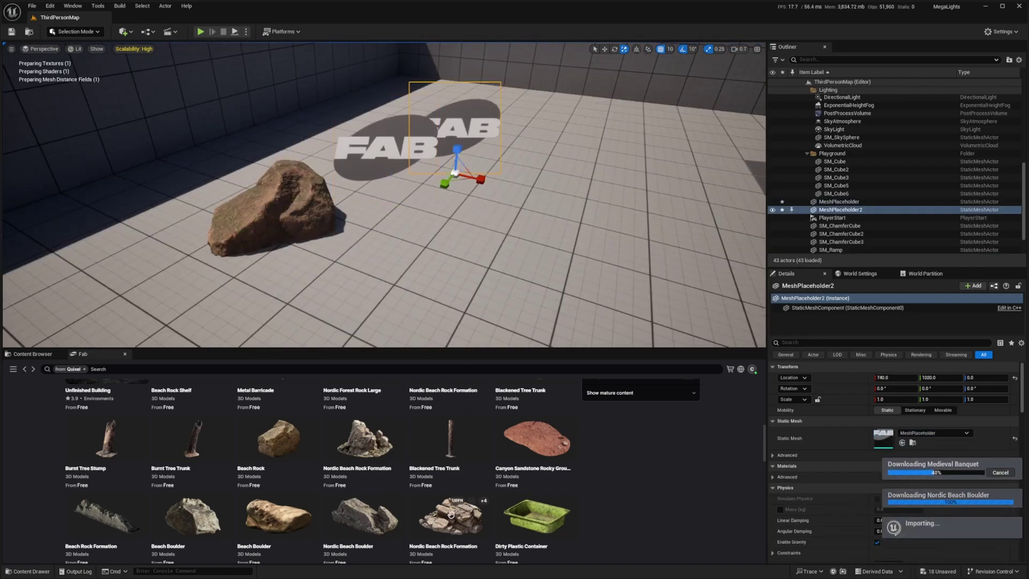
right_drag(455, 173, 429, 144)
Step: Add the brown Beach Boulder, Beach Rock Formation, Burnt Tree Stump and Burnt Tree Trunk around the rock group
drag(279, 515, 240, 273)
drag(106, 515, 90, 276)
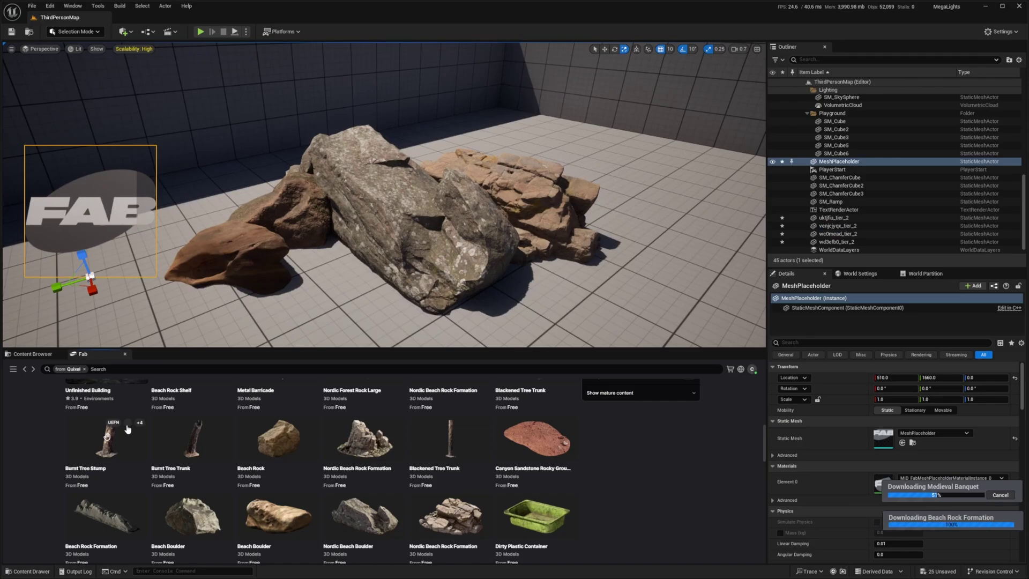
drag(128, 429, 223, 181)
drag(217, 459, 606, 174)
Step: Frame the whole rock arrangement and make the level viewport taller by shrinking the Fab area
right_drag(455, 202, 424, 284)
key(s)
scroll(424, 241, up, 1)
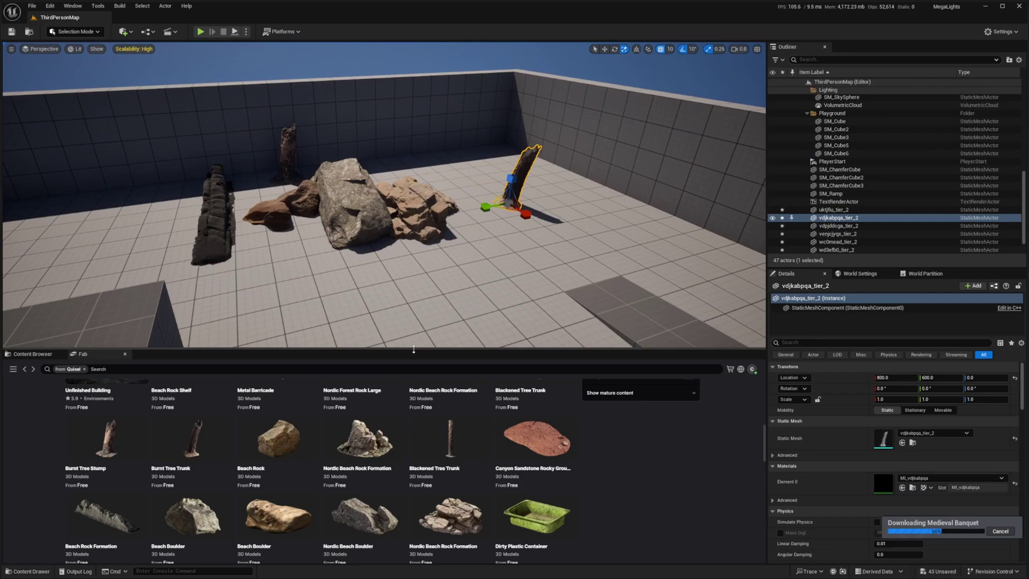
drag(420, 349, 413, 377)
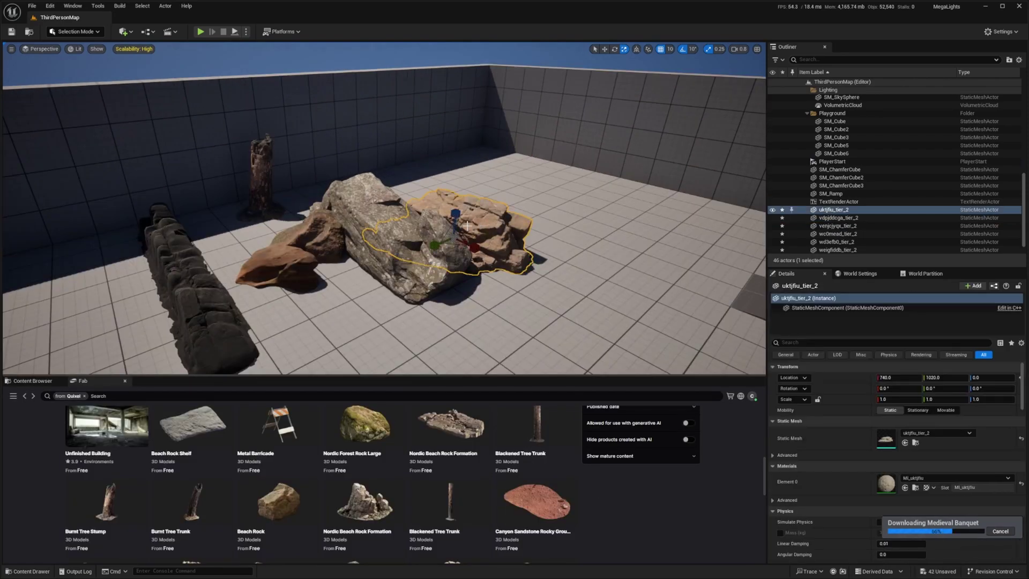
Step: Clear the placed rocks and burnt tree pieces from the level by deleting the selected formation and undoing the placements
key(Delete)
key(ctrl+z)
key(ctrl+z)
key(ctrl+z)
key(ctrl+z)
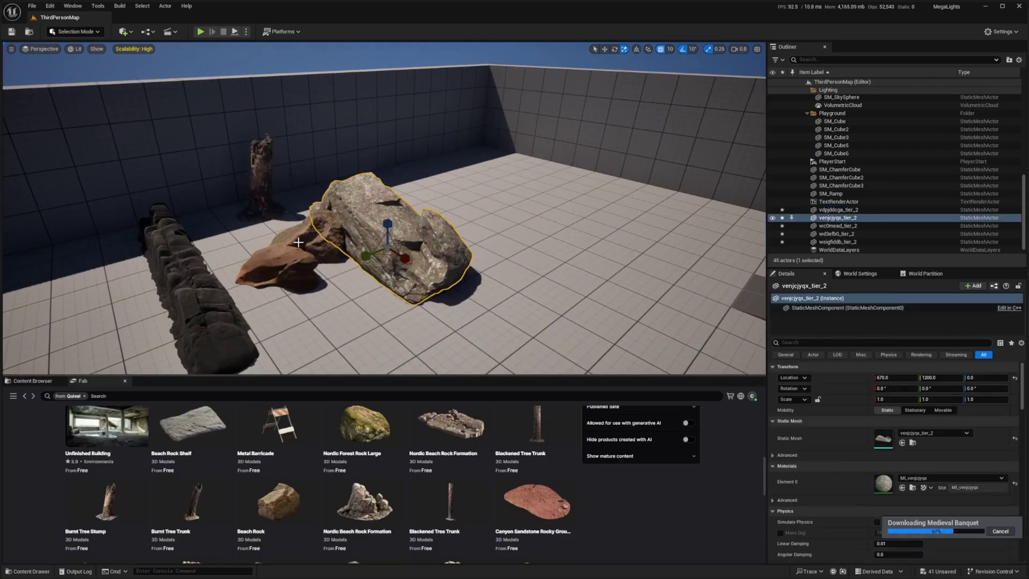
key(ctrl+z)
key(ctrl+z)
key(ctrl+z)
key(ctrl+z)
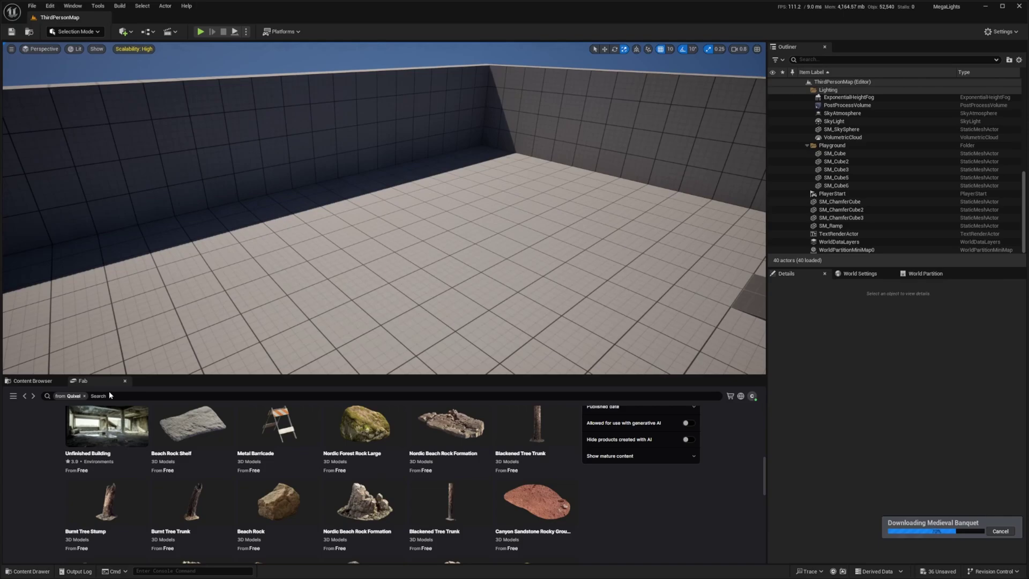
Step: Search the Quixel assets in Fab for nordic and make the Fab area taller
click(90, 396)
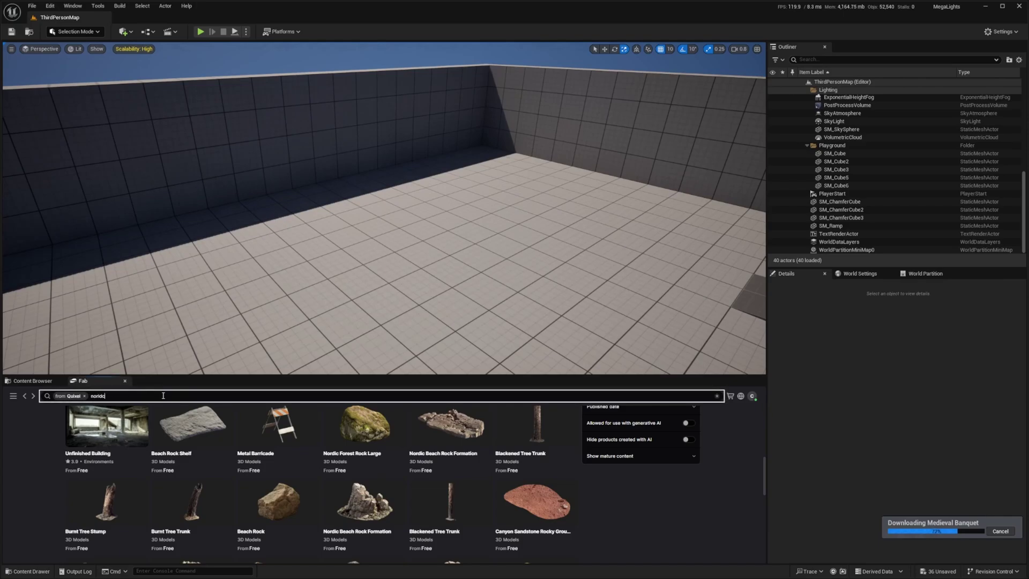
key(Return)
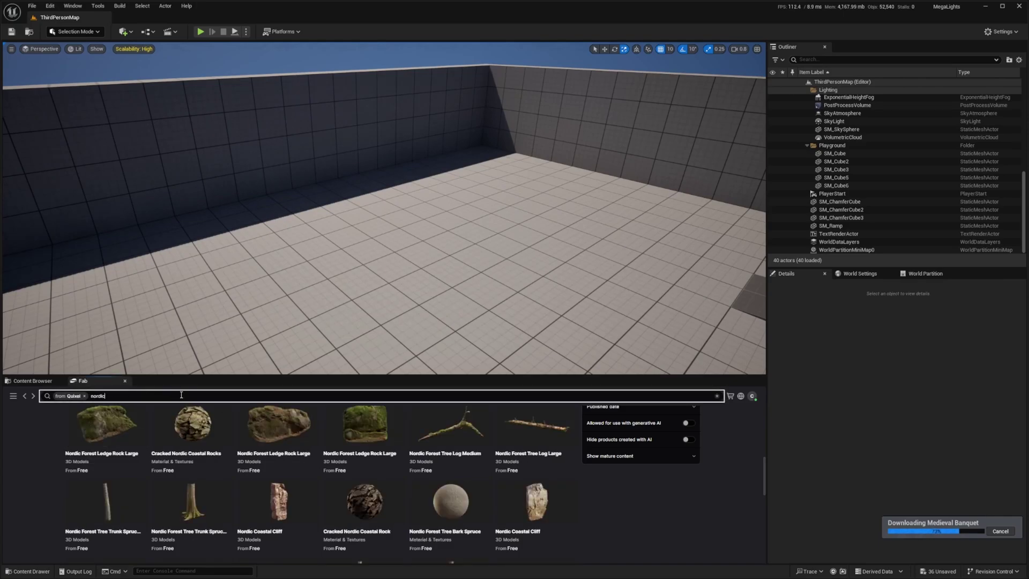
drag(190, 376, 194, 306)
scroll(403, 458, up, 5)
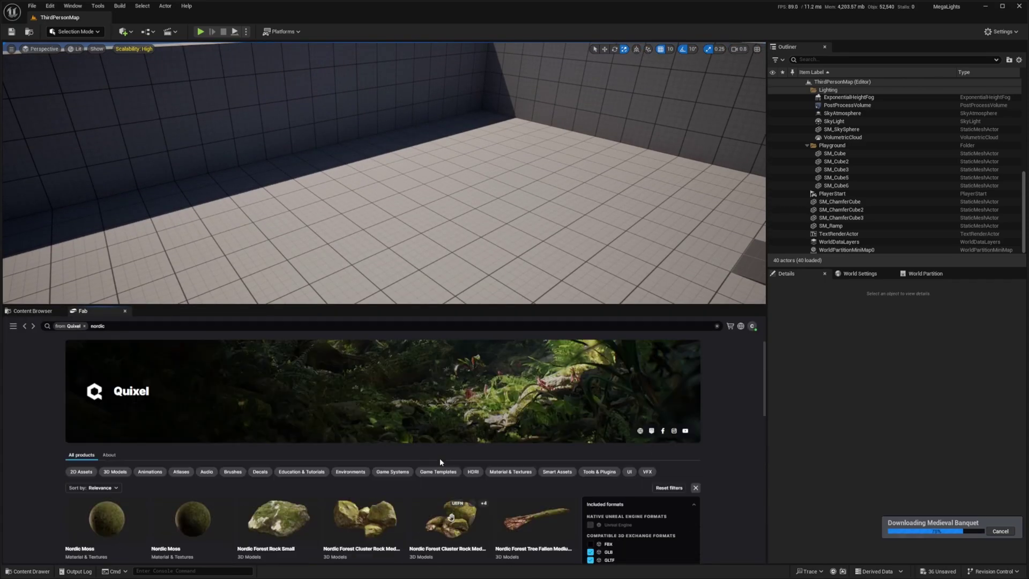
scroll(392, 459, down, 2)
Step: Try the Nordic Moss material on the level's floor
right_drag(279, 225, 204, 212)
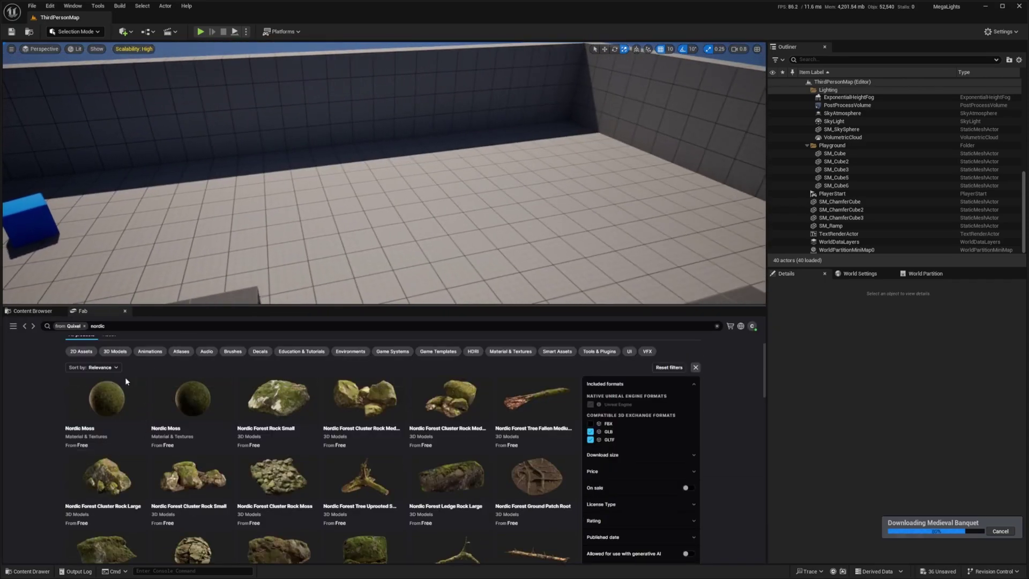
drag(108, 397, 289, 239)
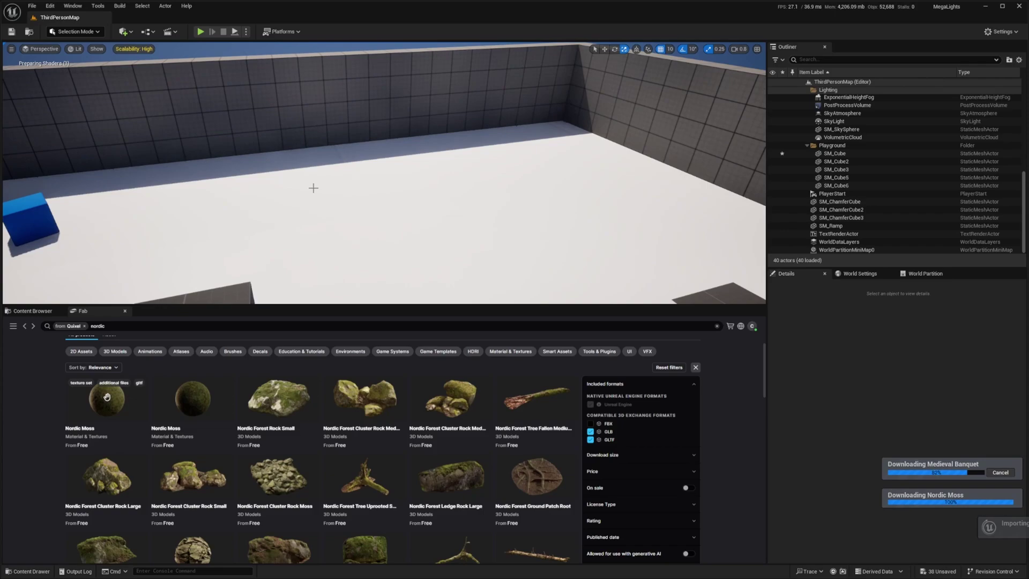
right_drag(312, 188, 323, 246)
key(ctrl+z)
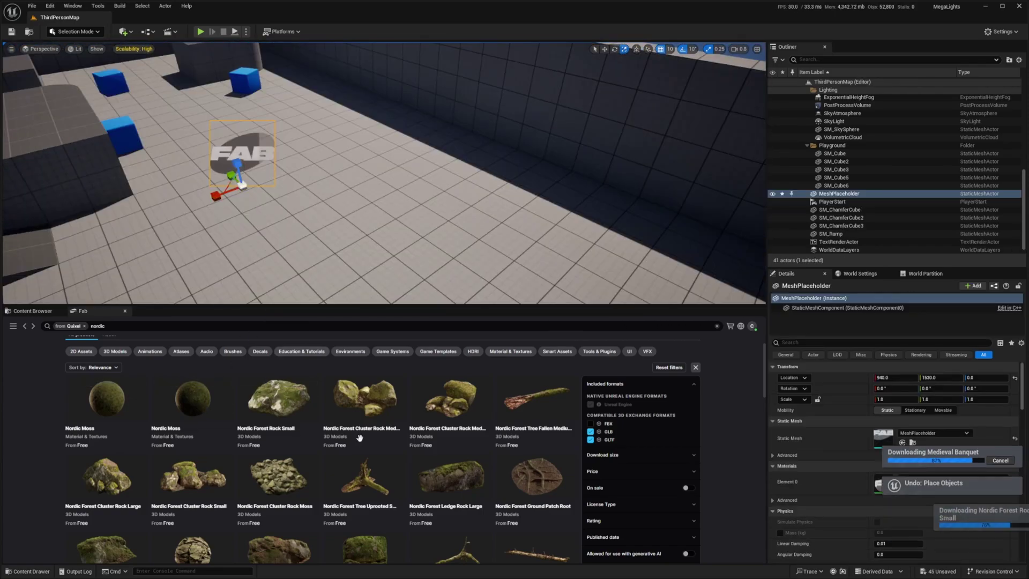
Step: Place two medium Nordic Forest Cluster Rocks, a fallen tree, a Cluster Rock Moss and a Cluster Rock Small on the floor
drag(365, 398, 310, 165)
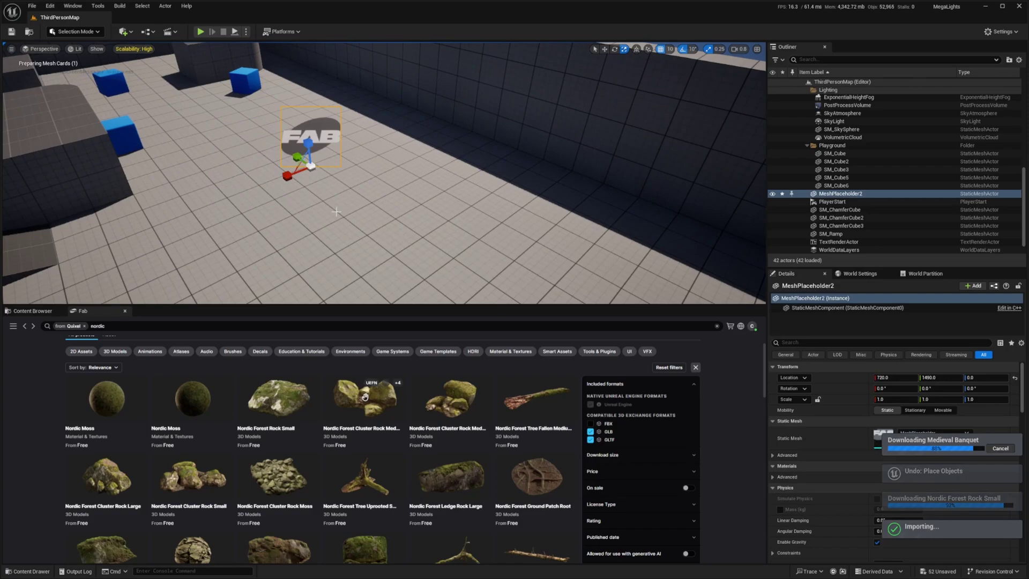
drag(451, 397, 349, 186)
drag(537, 397, 299, 248)
drag(279, 475, 409, 229)
drag(193, 475, 112, 254)
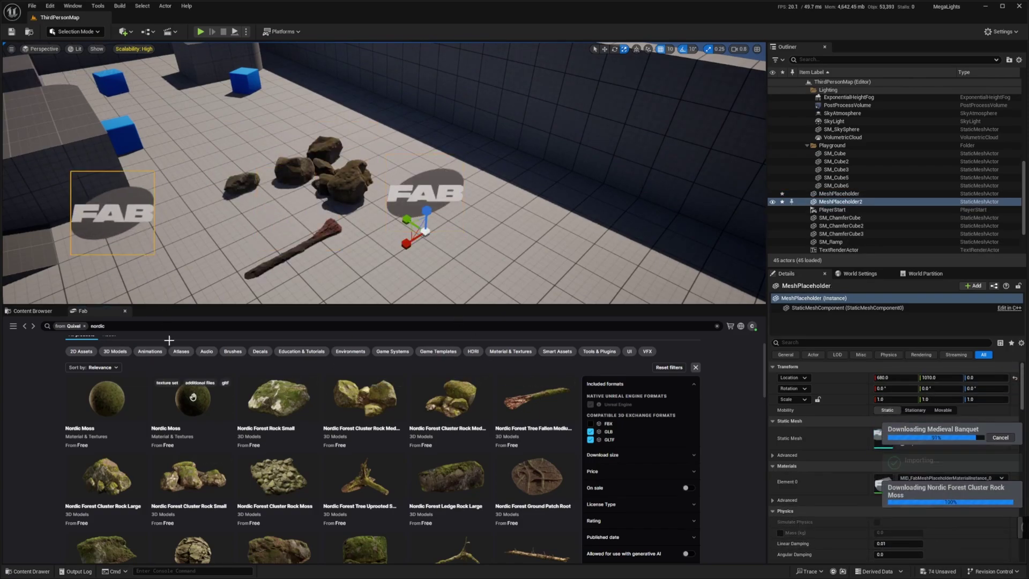
Step: Place the Nordic Forest Cluster Rock Large on the floor and look over the mossy rock arrangement up close
drag(107, 475, 419, 296)
click(425, 209)
key(f)
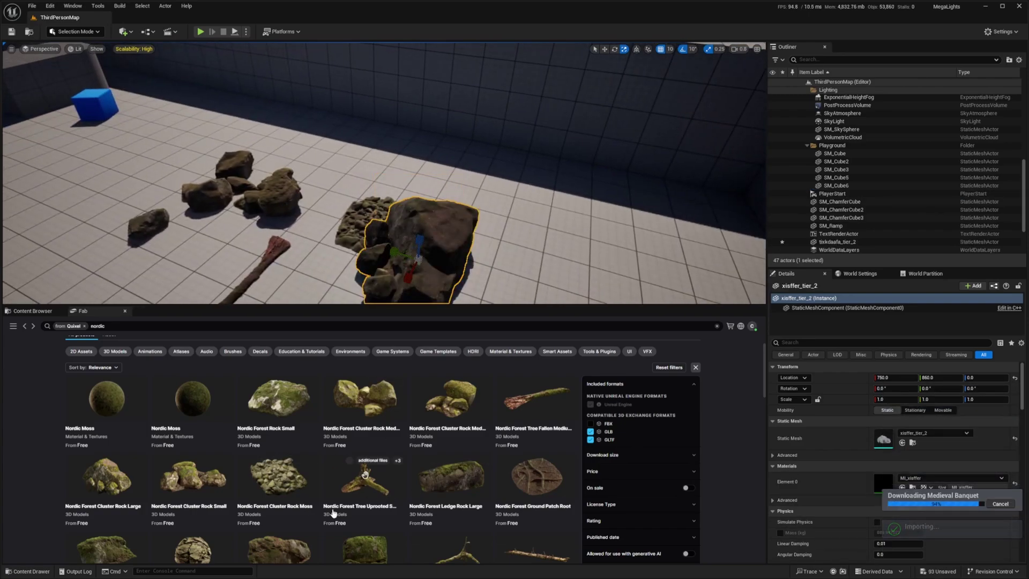
scroll(311, 472, down, 5)
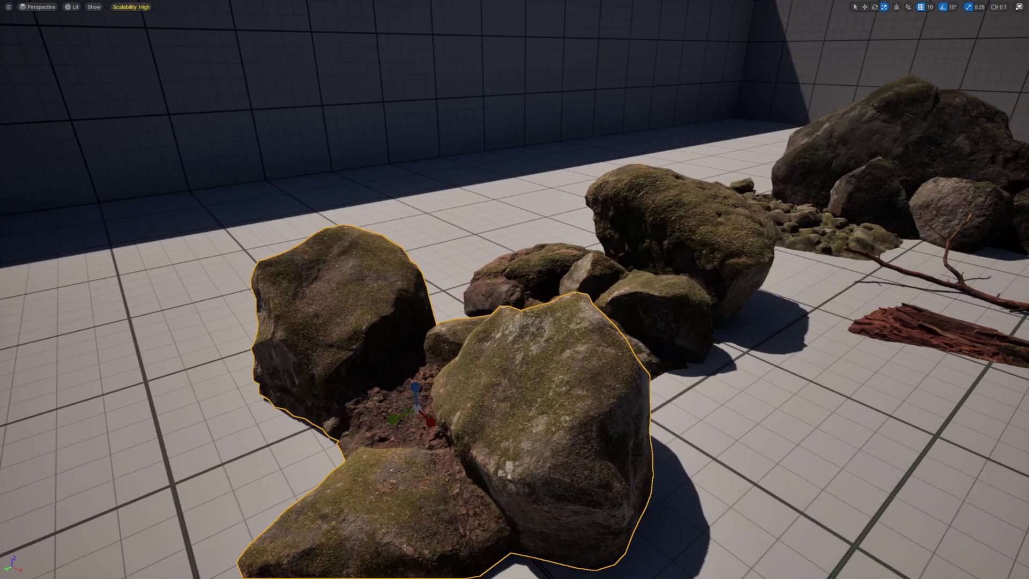
key(d)
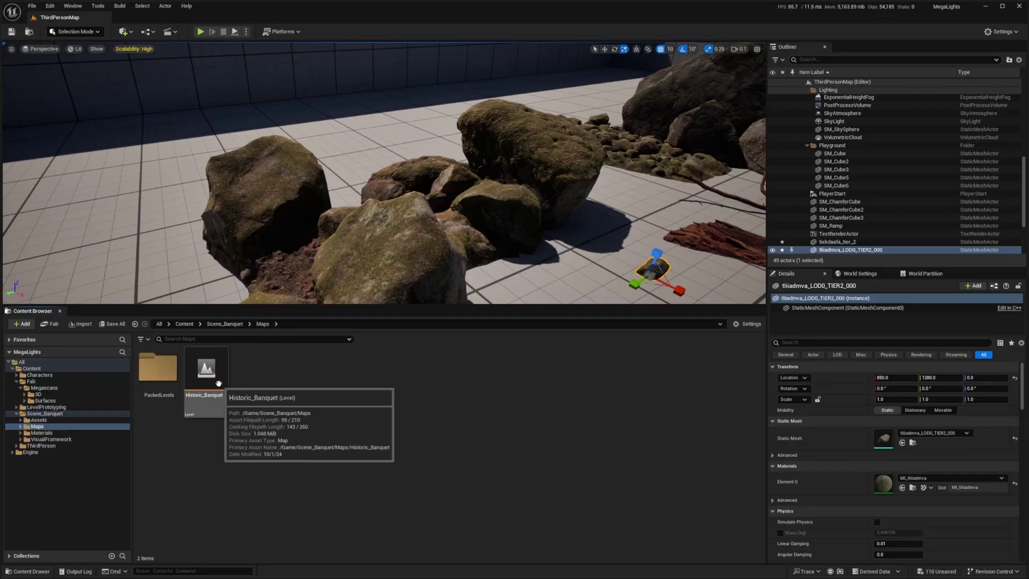
Step: Open the Historic_Banquet level from Scene_Banquet's Maps folder, saving all the listed unsaved content
double_click(218, 383)
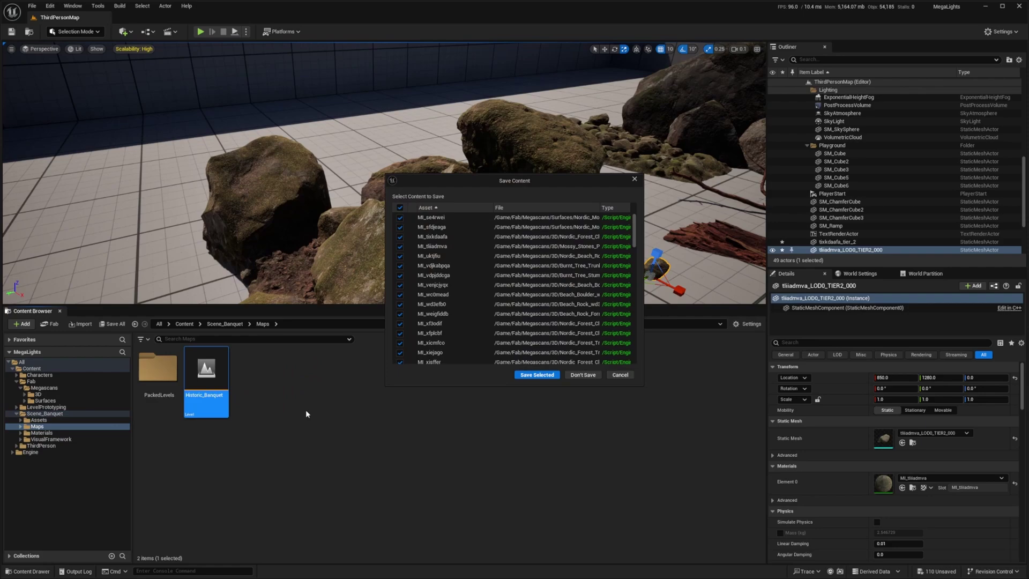
click(547, 374)
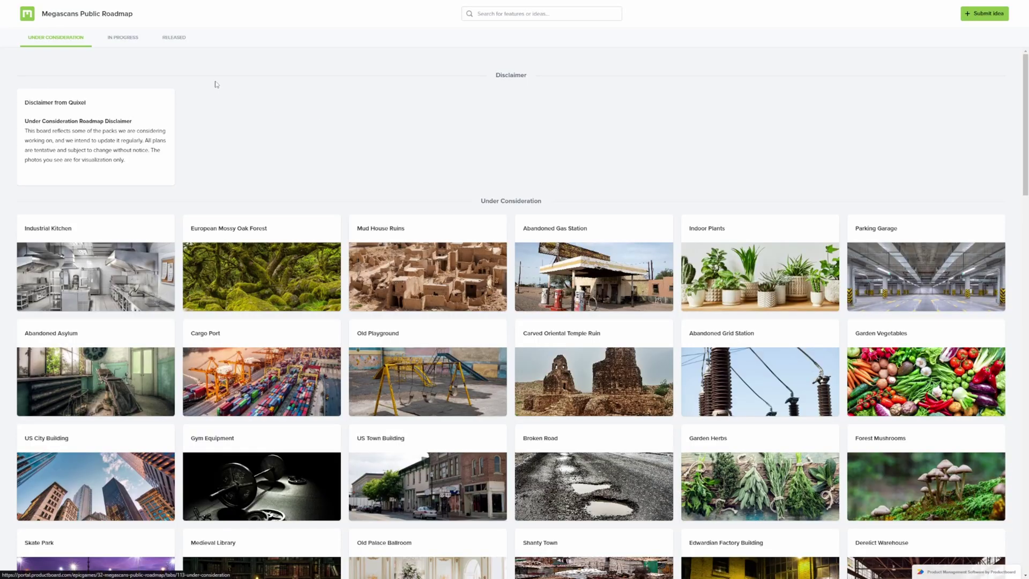
Step: On the Megascans Public Roadmap website, examine the full list of asset packs under consideration
middle_click(268, 136)
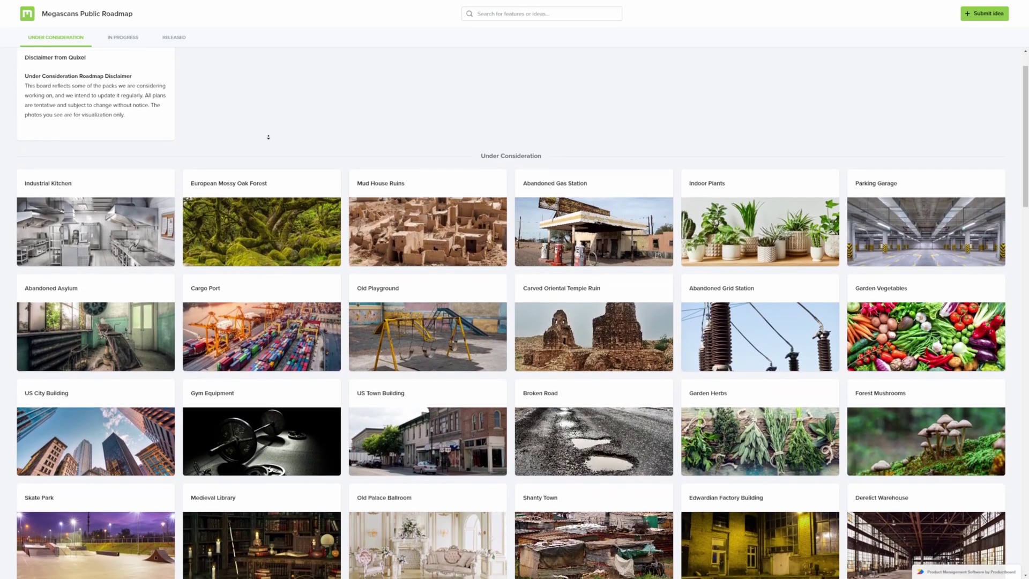
middle_click(269, 141)
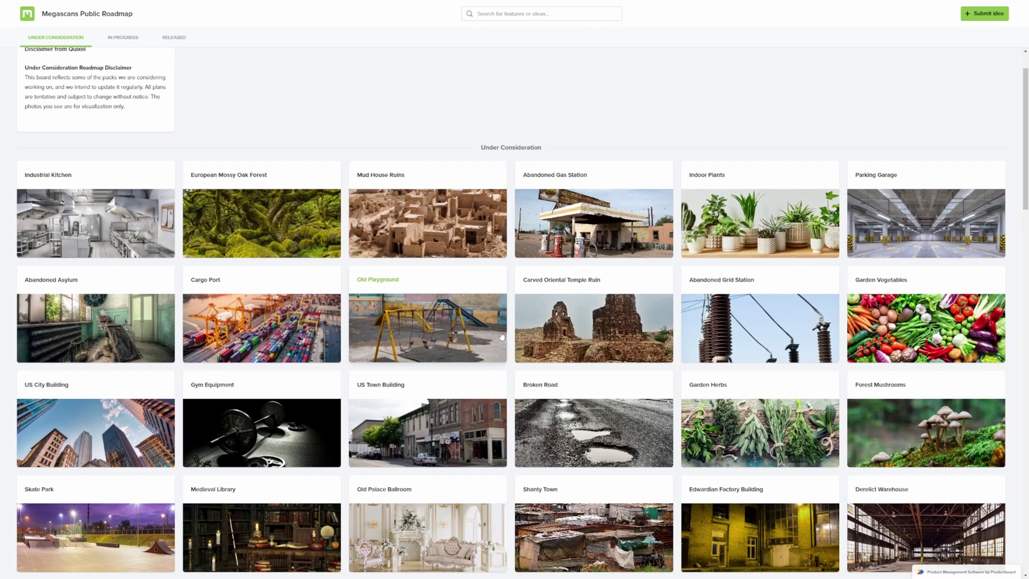
scroll(535, 345, down, 2)
scroll(535, 345, down, 3)
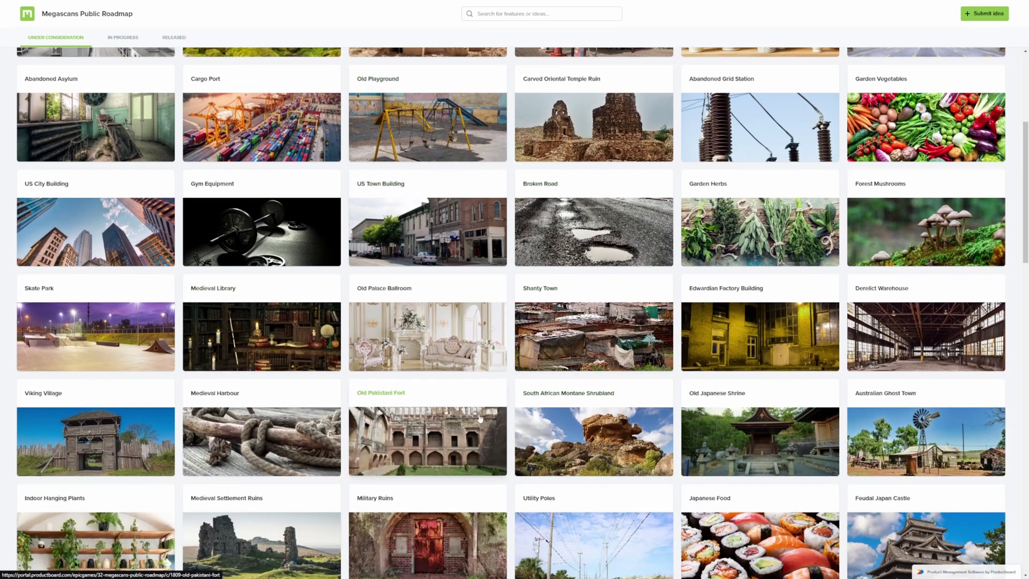
scroll(412, 387, down, 6)
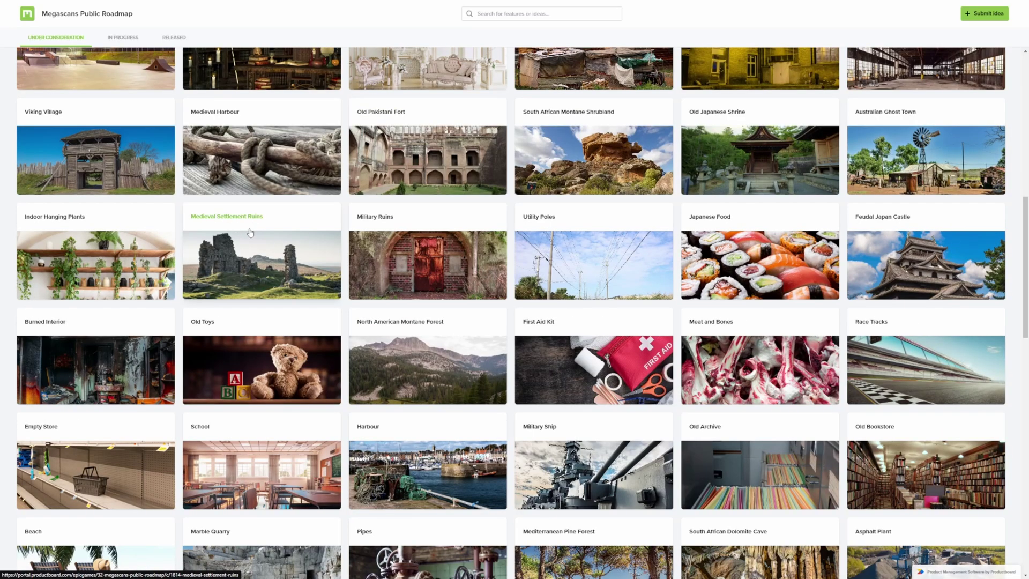
scroll(76, 323, down, 5)
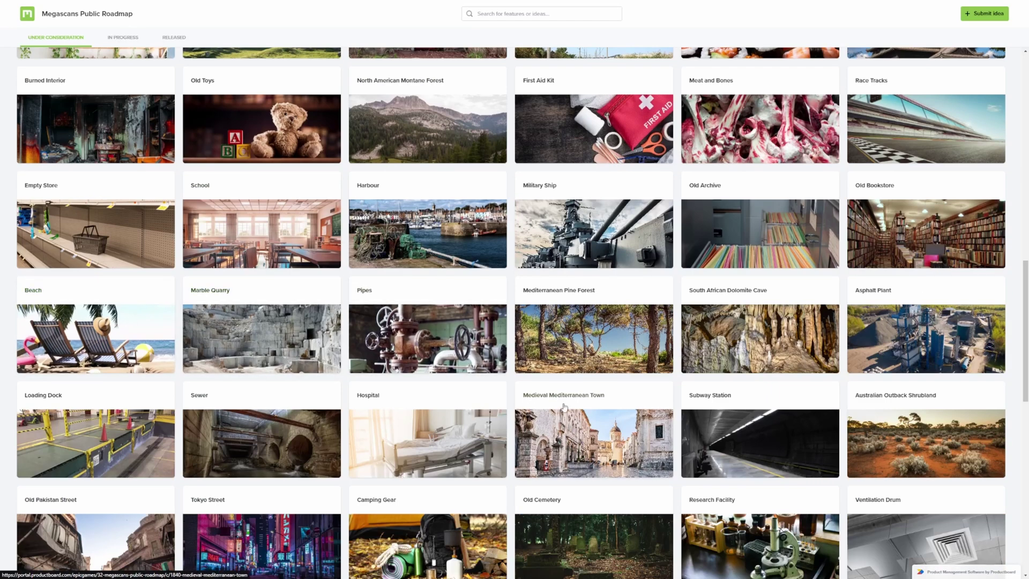
scroll(686, 417, down, 5)
scroll(686, 417, down, 8)
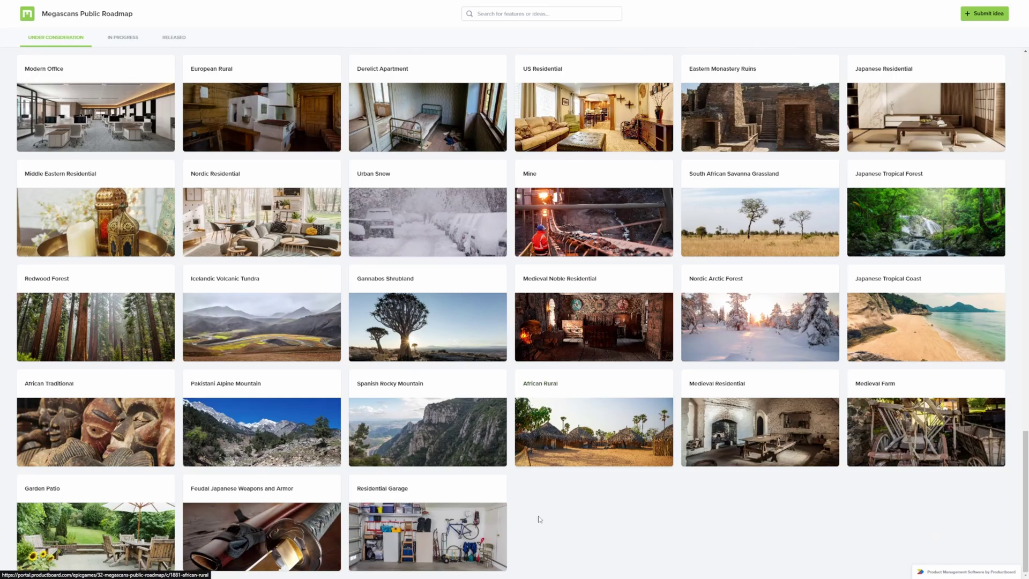
scroll(618, 529, up, 20)
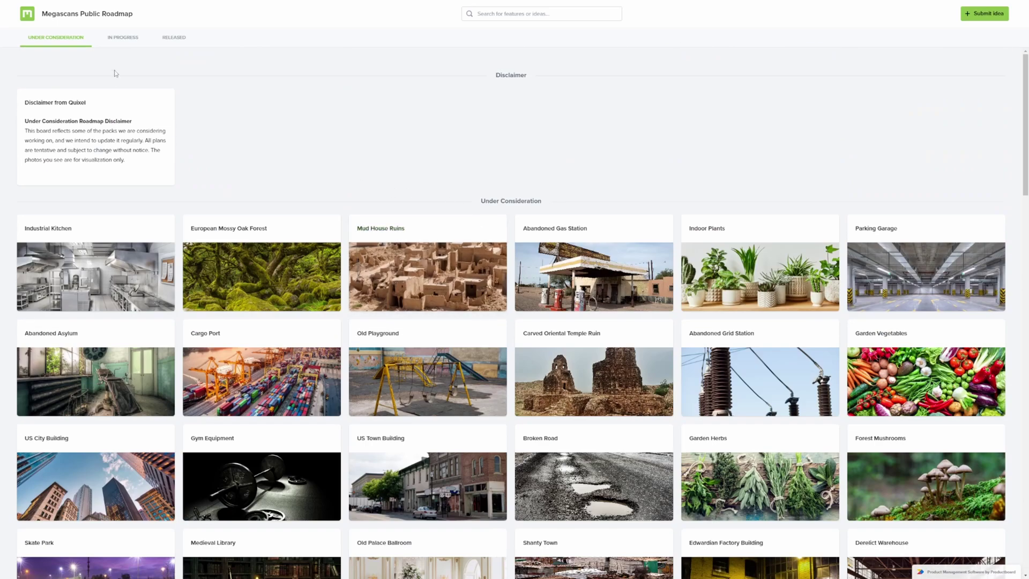
Step: Review the roadmap's in-progress and released packs and open the African Slate Quarry entry
click(122, 42)
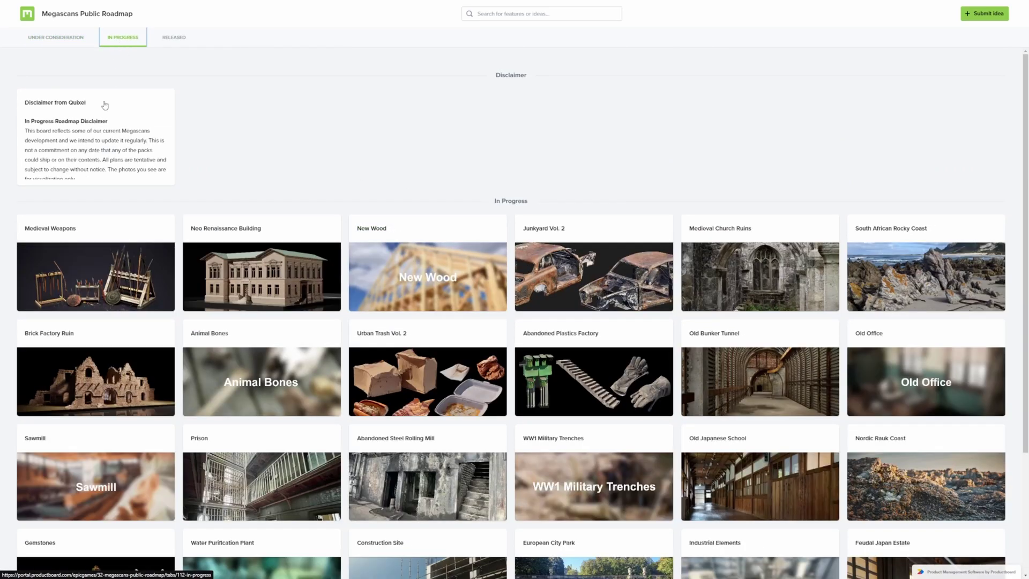
scroll(376, 375, down, 3)
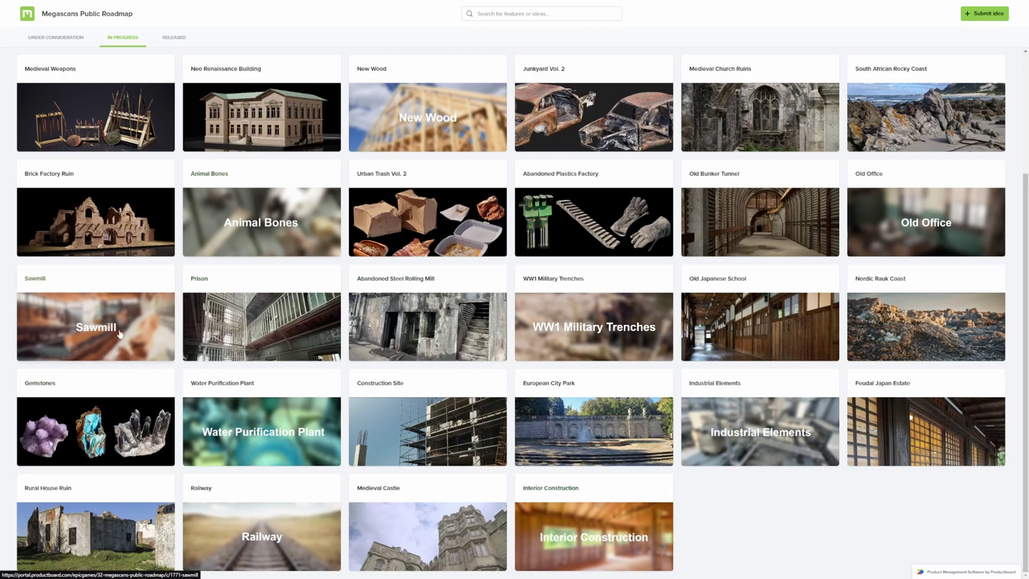
click(174, 37)
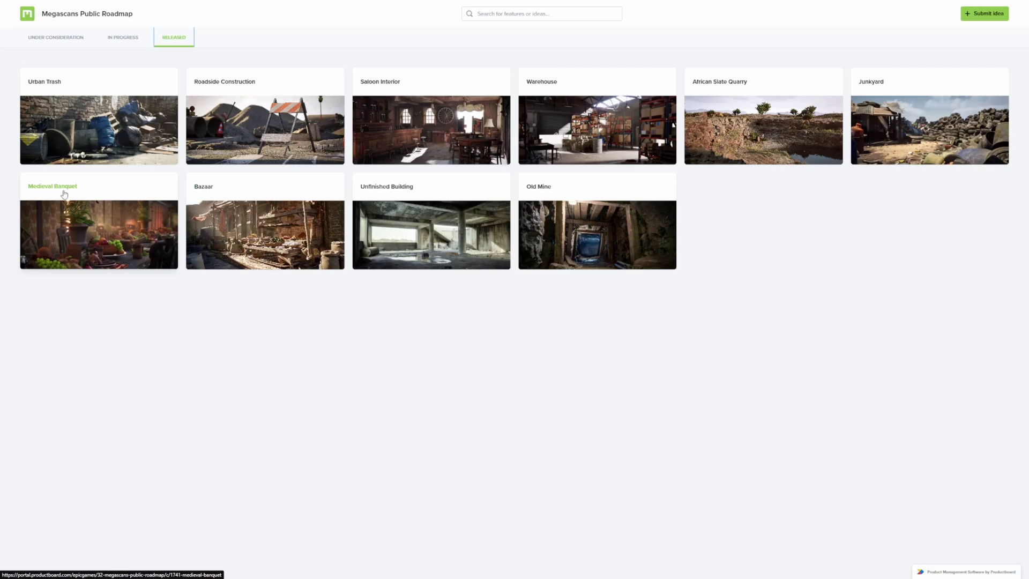
click(723, 104)
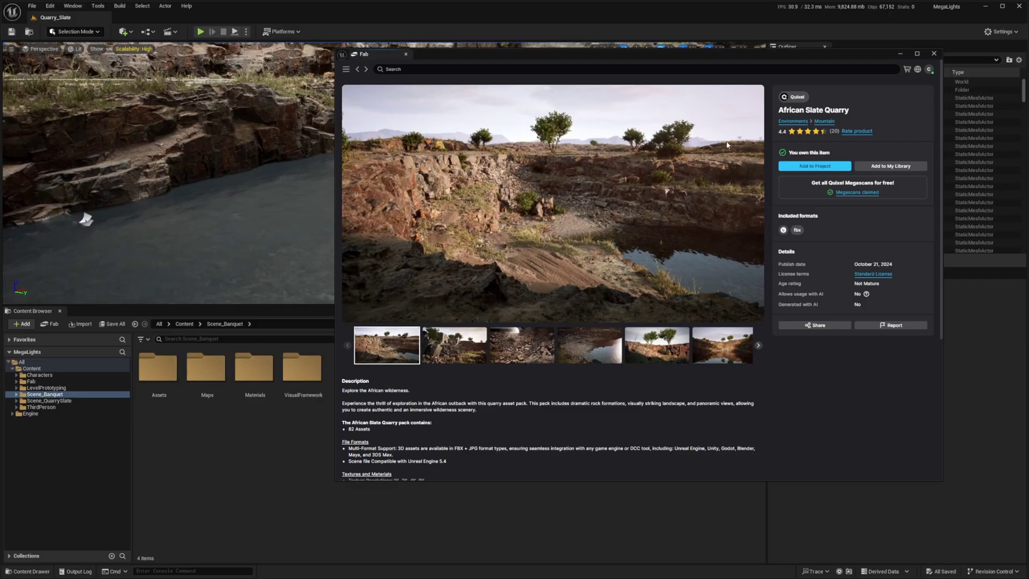
Step: In Unreal Engine, open the Maps folder of Scene_QuarrySlate and examine the quarry level's cliffs, water and overhead structure
click(48, 400)
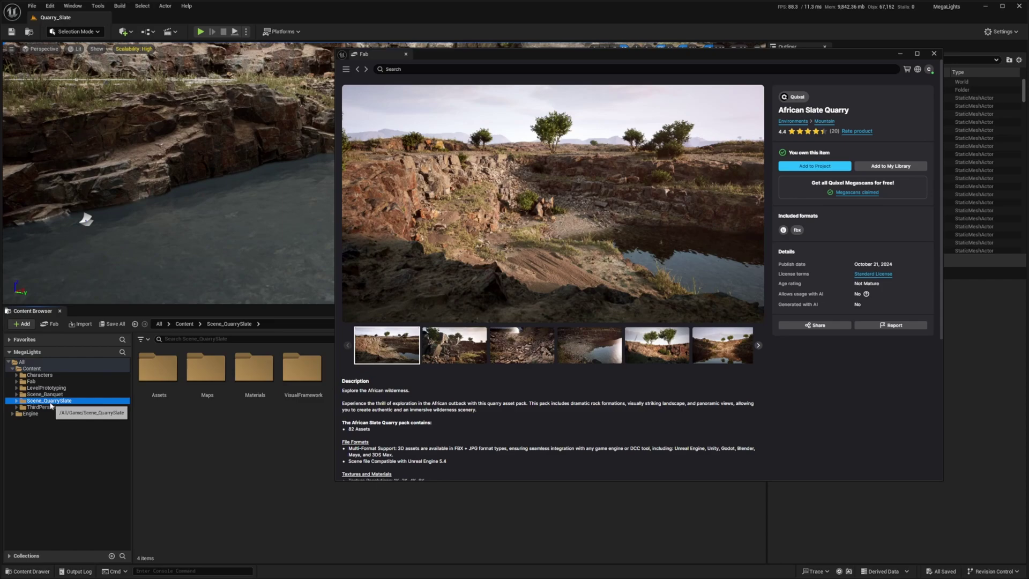
double_click(206, 369)
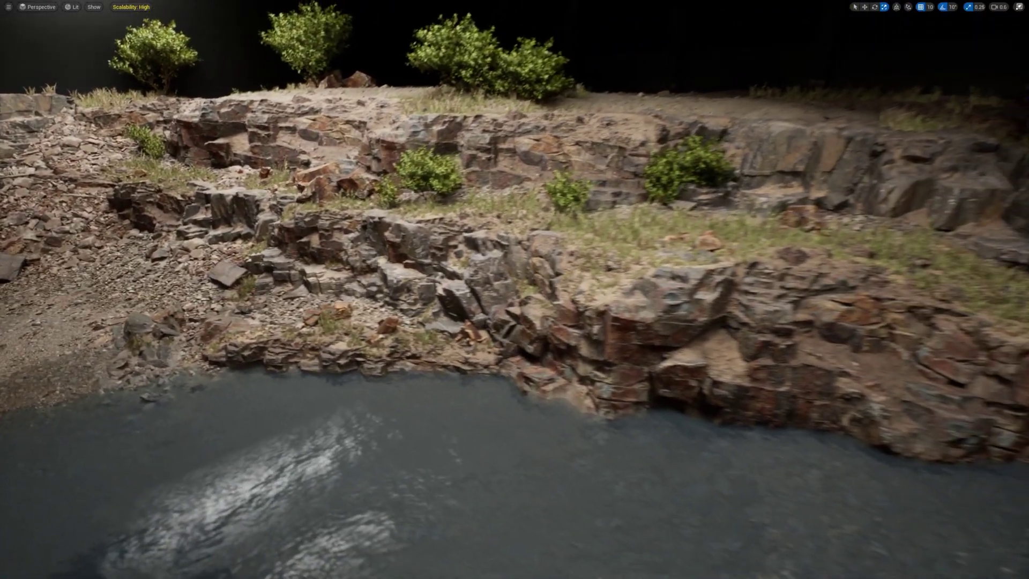
right_drag(515, 290, 429, 94)
click(429, 51)
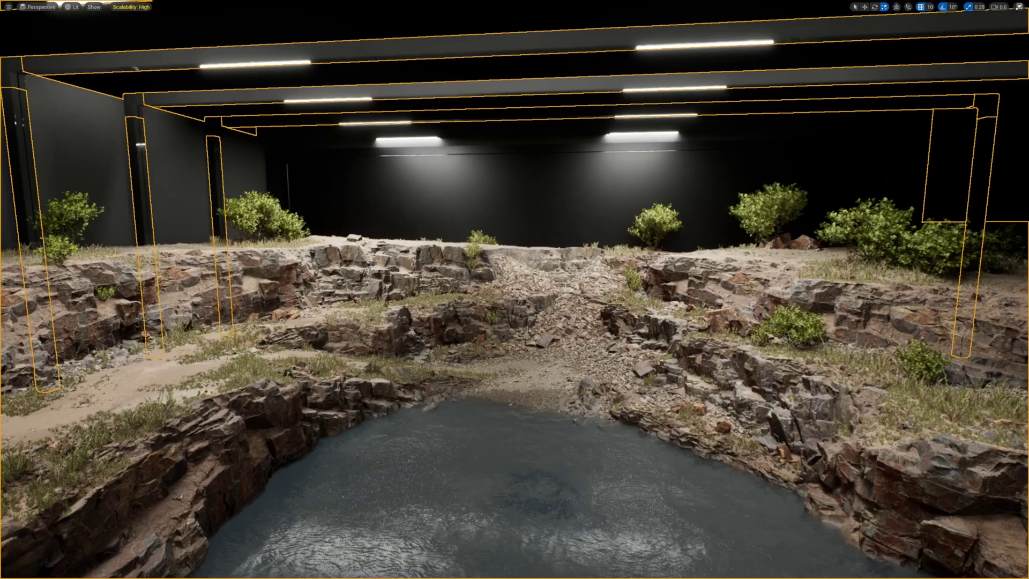
key(Escape)
key(w)
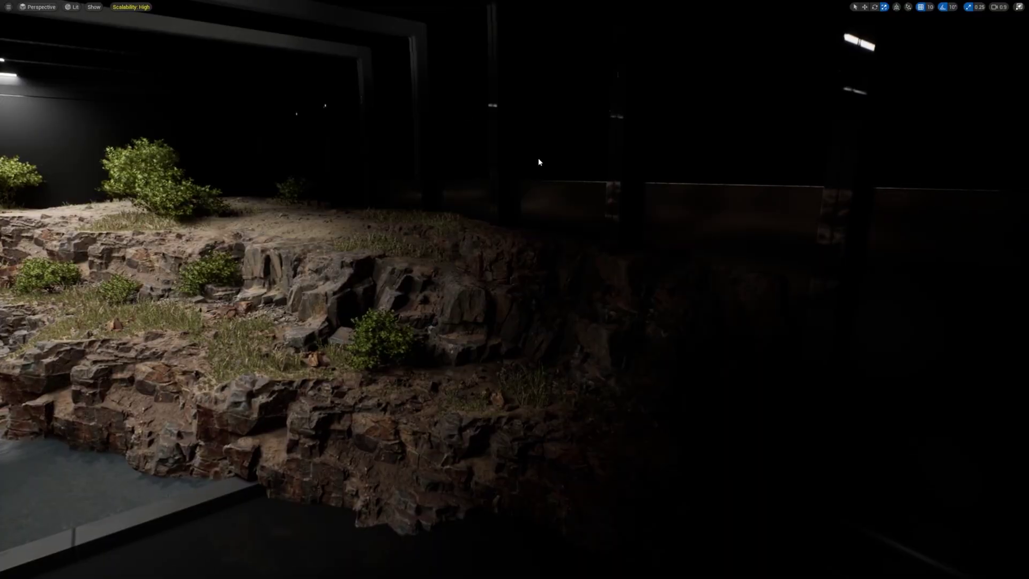
right_drag(539, 157, 547, 128)
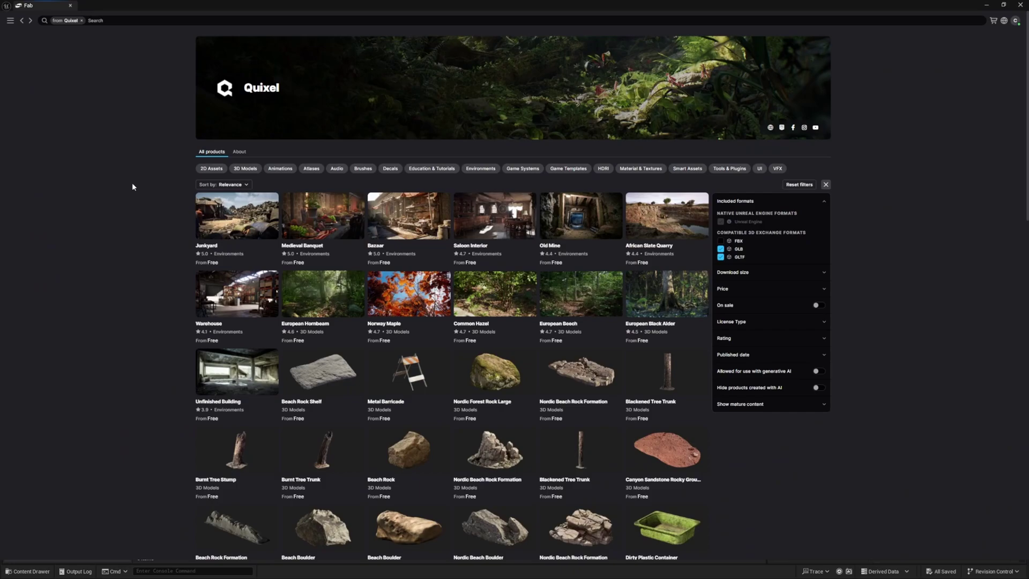
Step: Browse Quixel's environments and 3D models in the Fab catalogue
scroll(133, 193, down, 2)
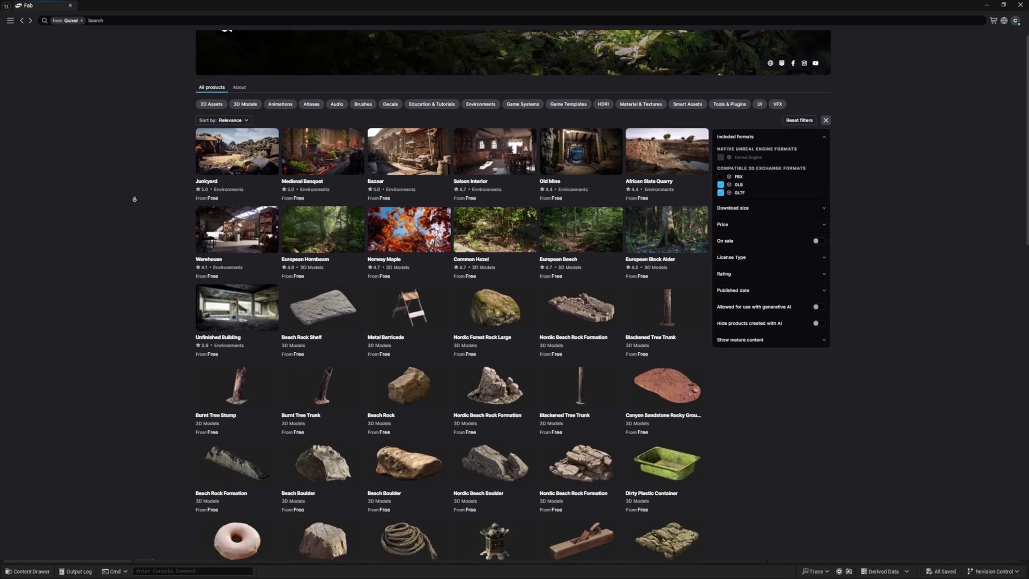
scroll(134, 199, down, 5)
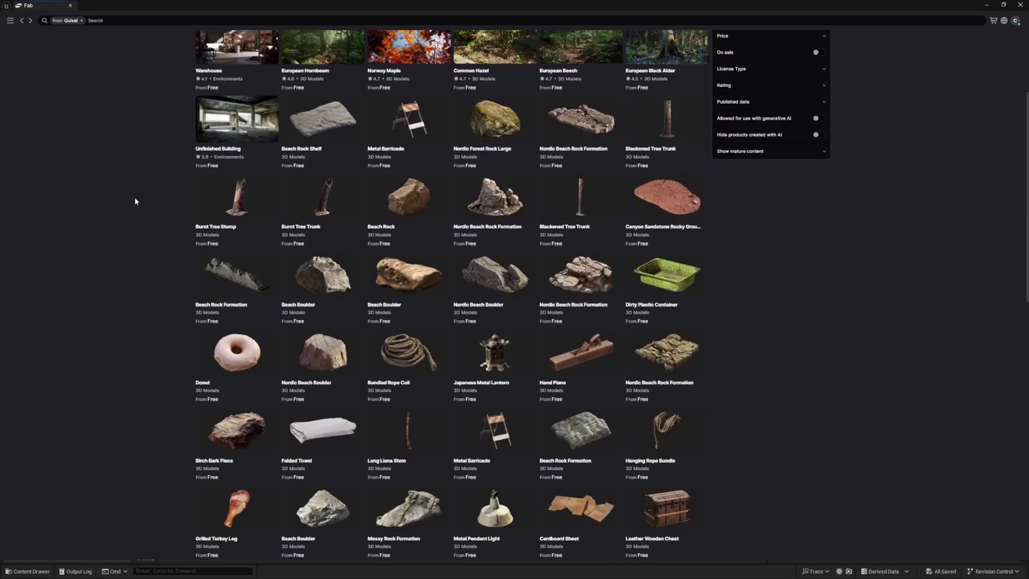